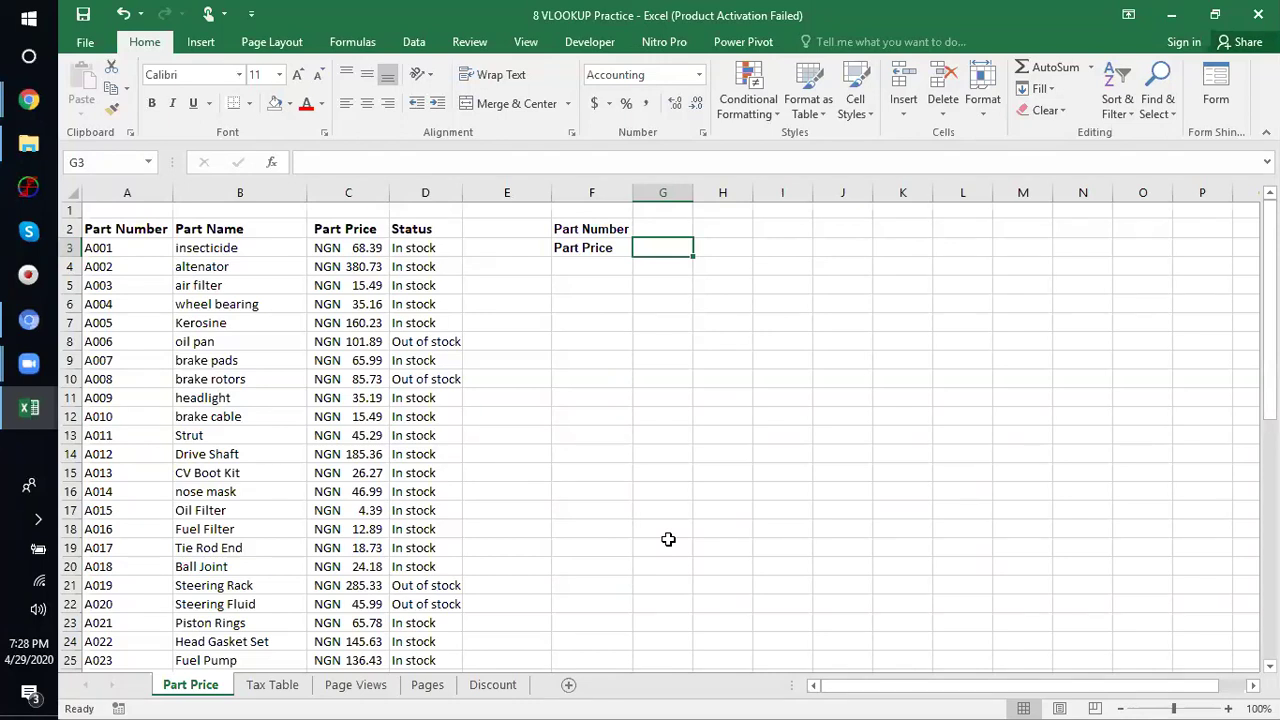
- Enter the label VLOOKUP in cell I11
left_click(790, 404)
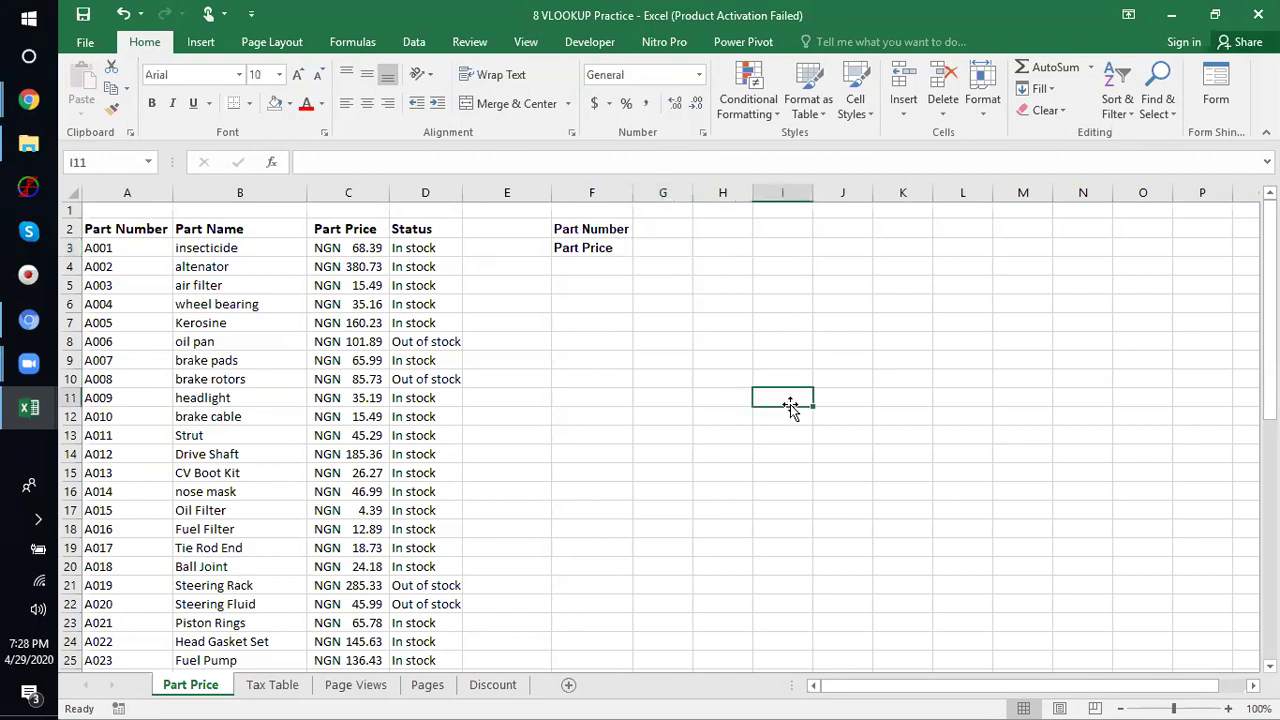
type("V")
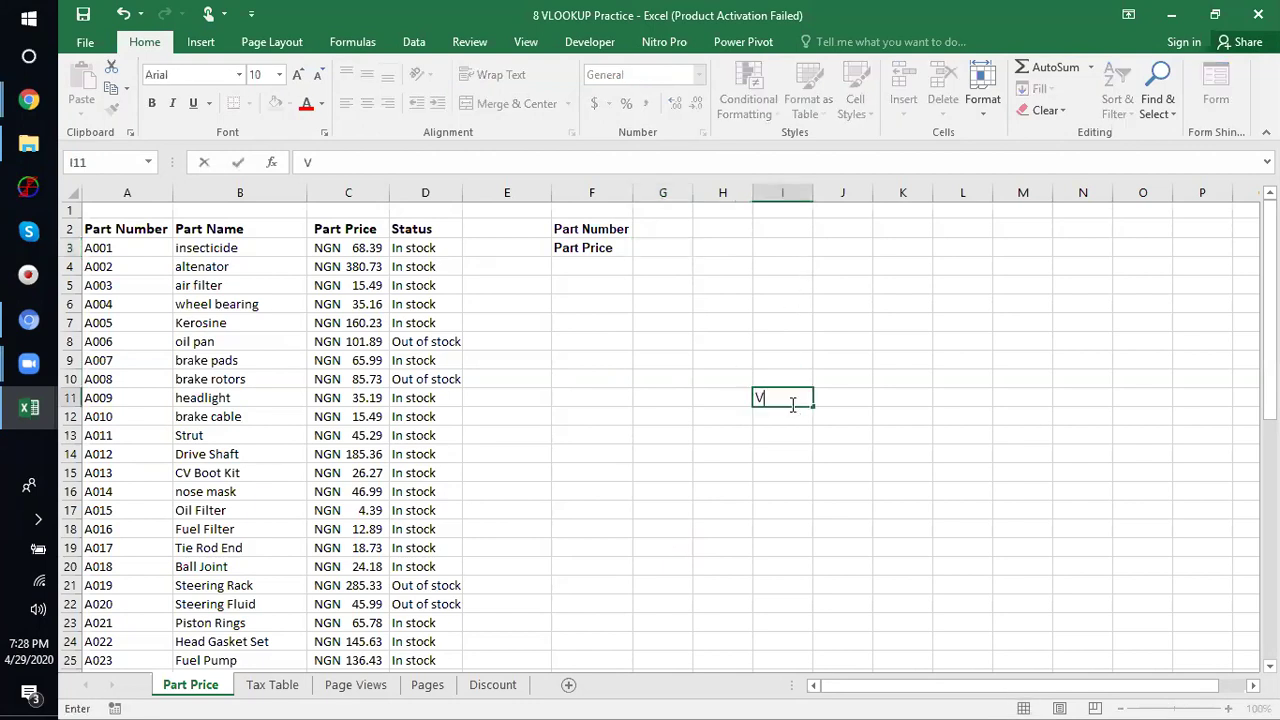
type("LOOPUP")
left_click(791, 403)
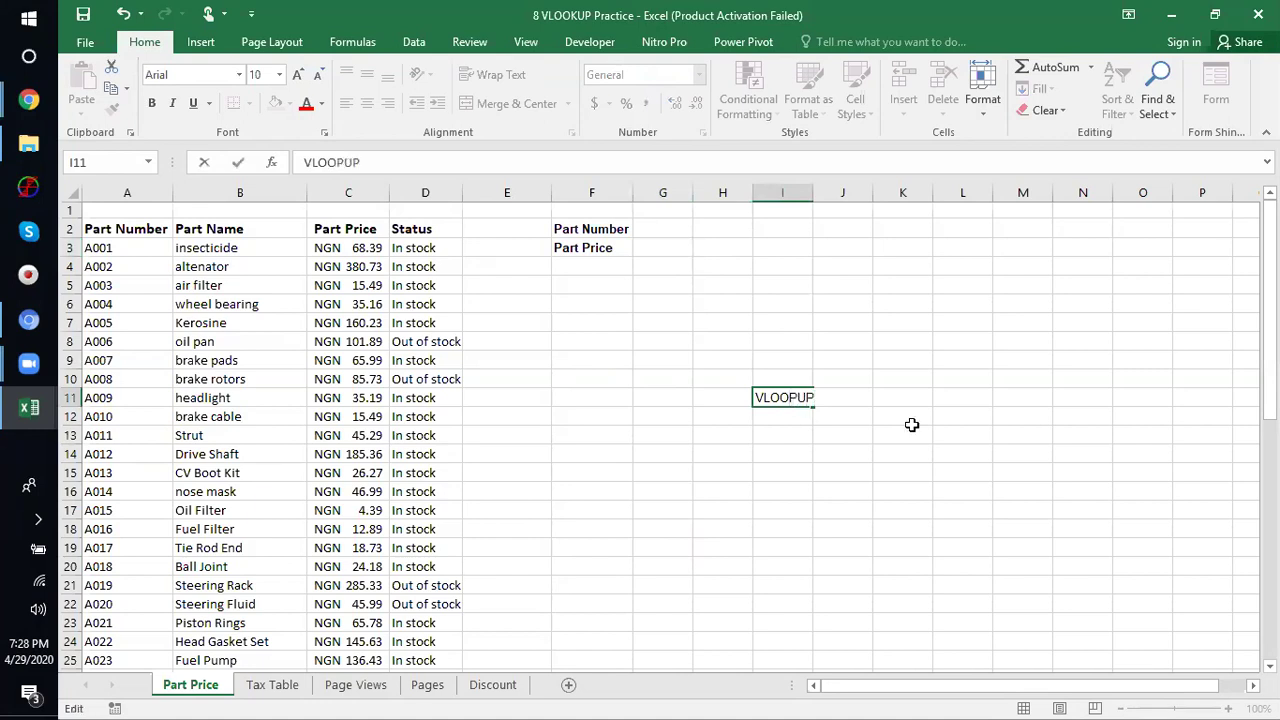
key("Delete")
type("K")
key("Return")
- Make the VLOOKUP label in I11 bold and give the cell a yellow fill
left_click(791, 397)
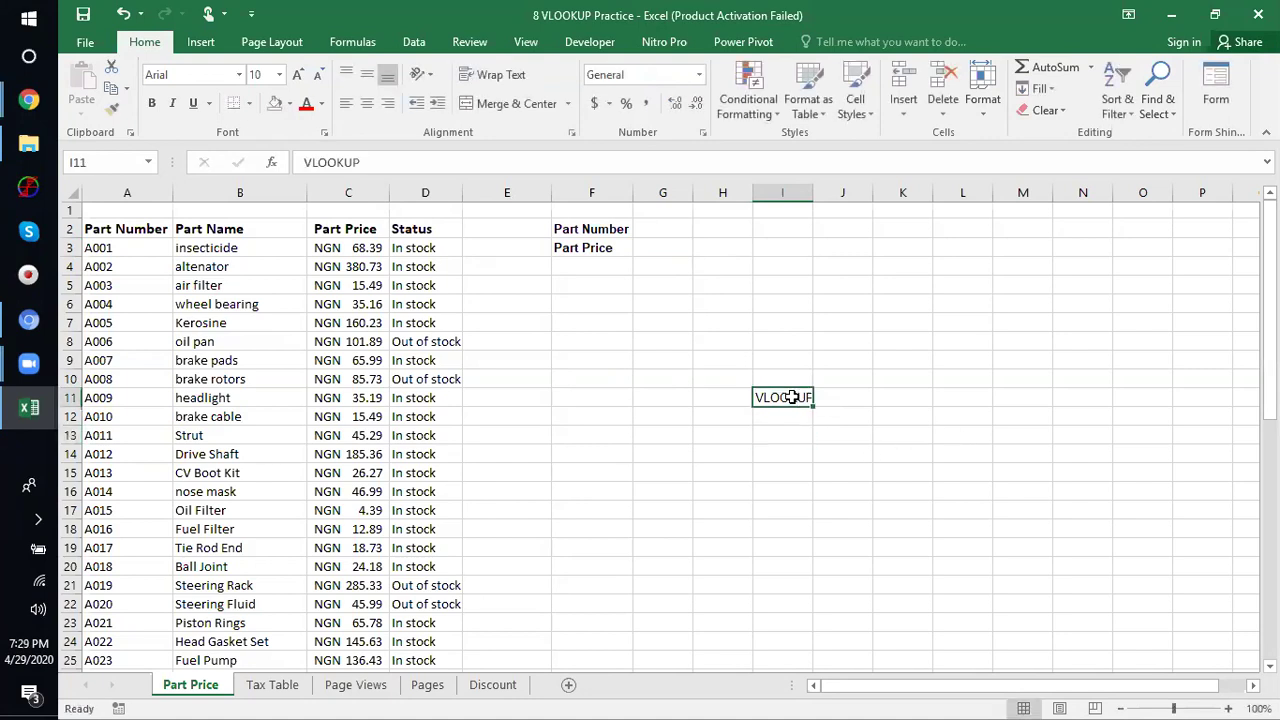
left_click(153, 104)
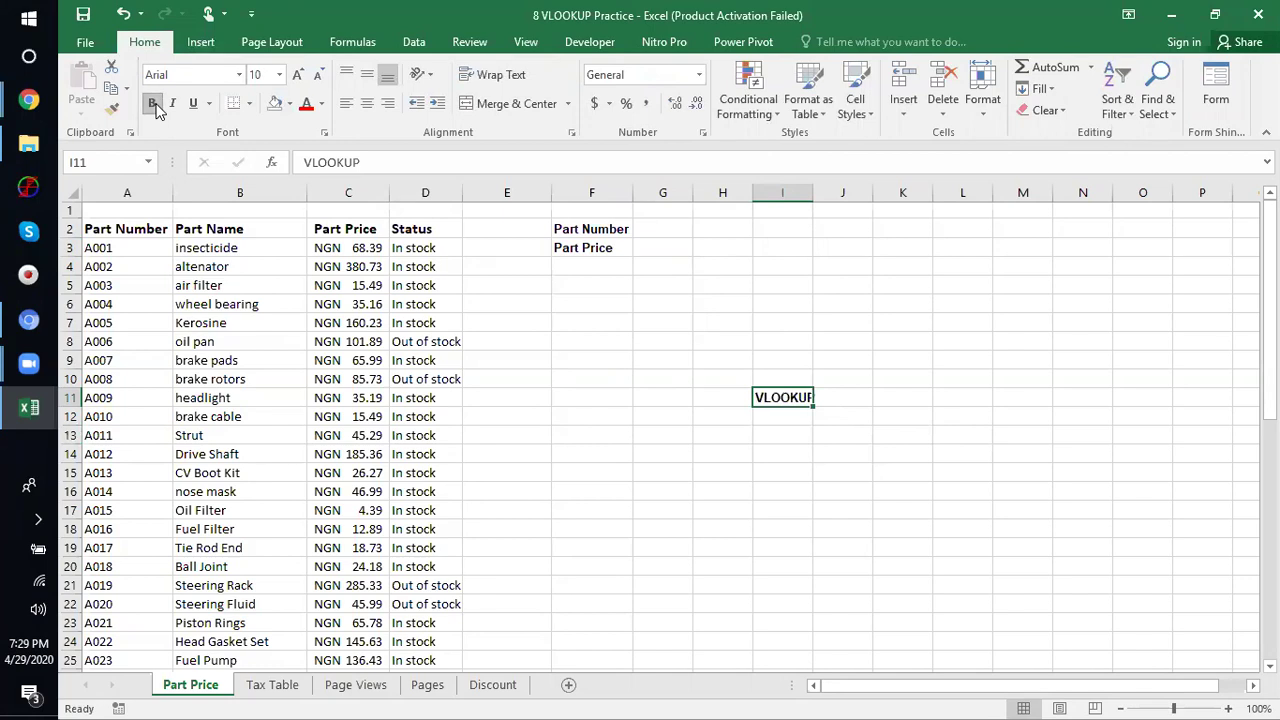
left_click(291, 104)
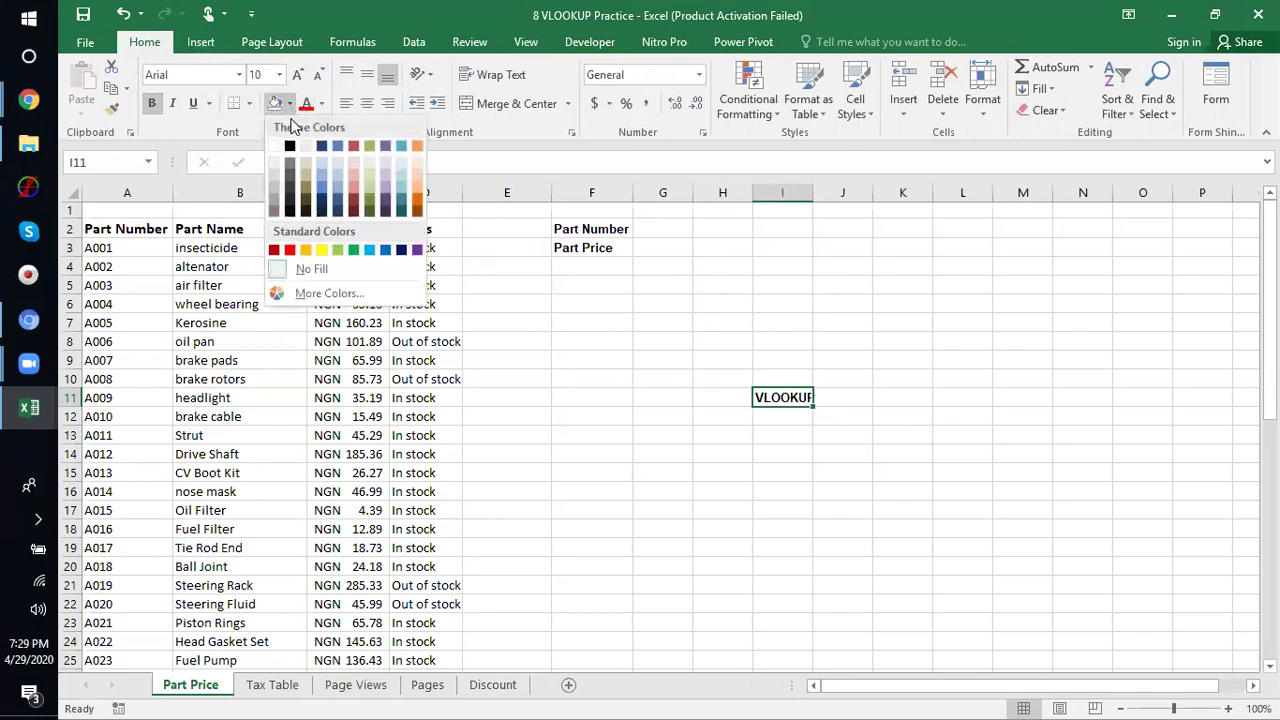
left_click(320, 251)
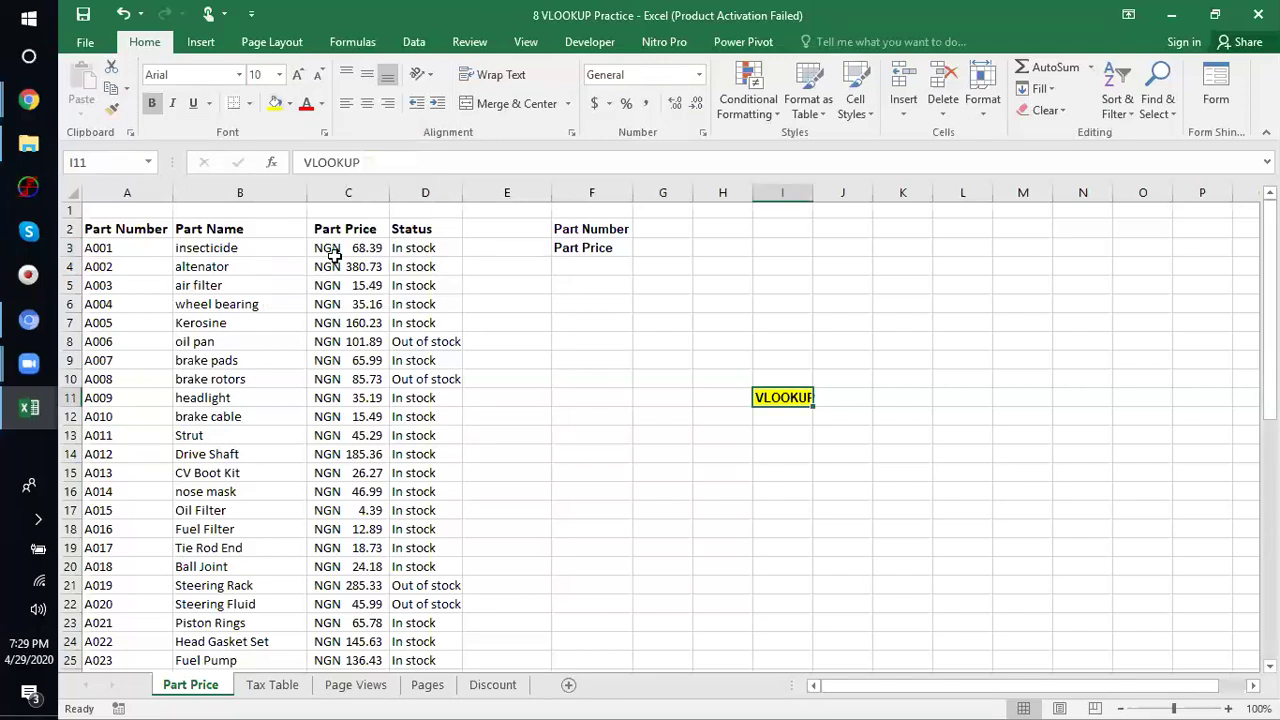
- Widen column I slightly so that the VLOOKUP label fits inside its cell
left_click(791, 449)
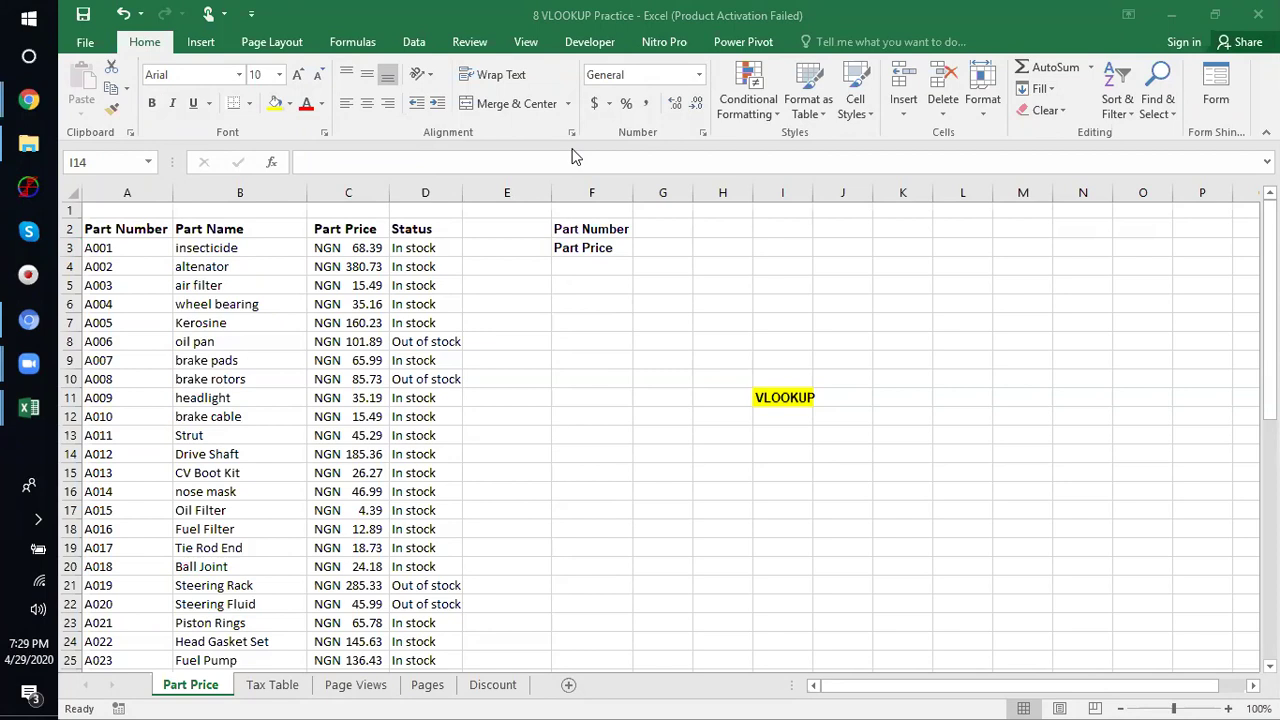
left_click(575, 155)
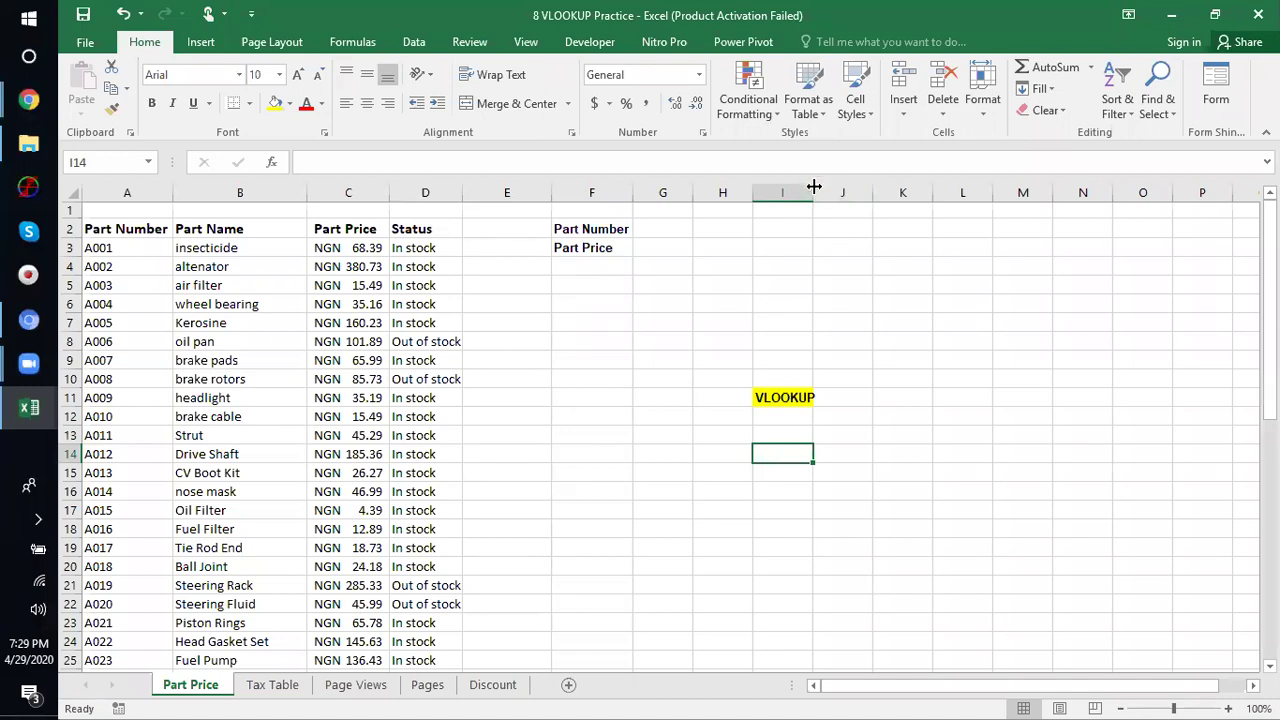
left_click_drag(825, 195, 827, 195)
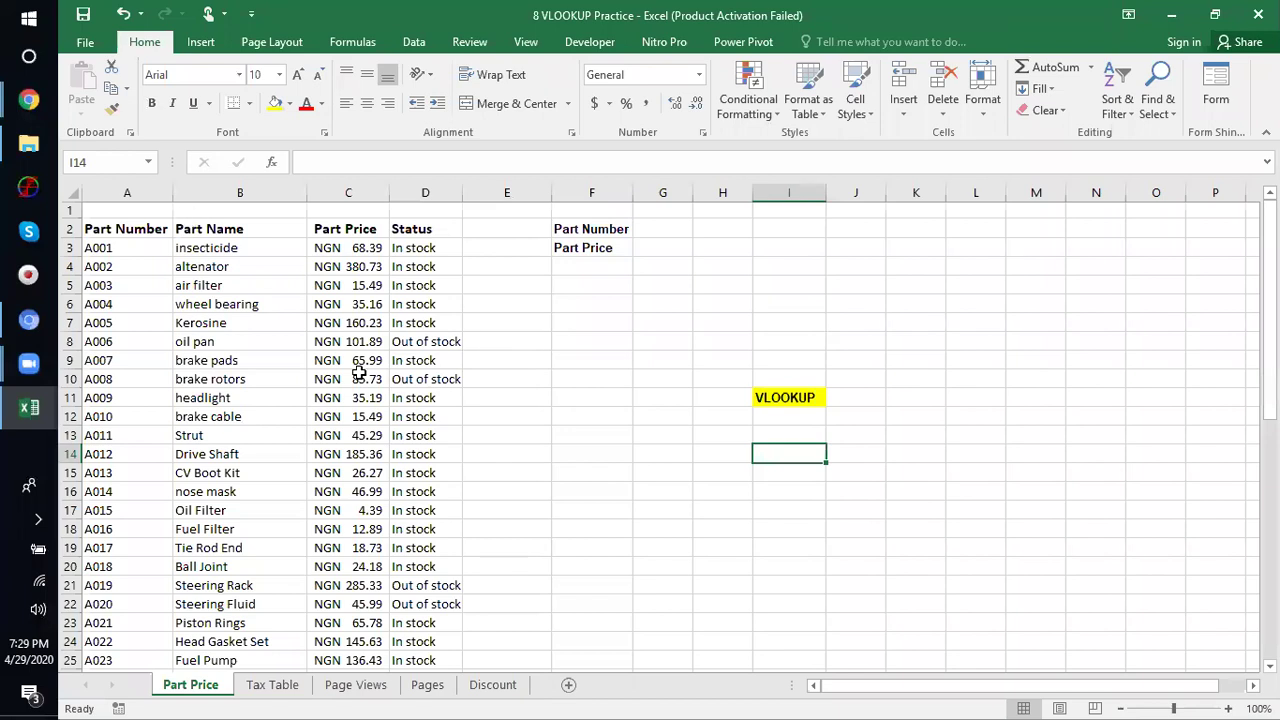
- Examine the Part Number, Part Name, Part Price and Status headers and the first record in row 3
left_click(122, 229)
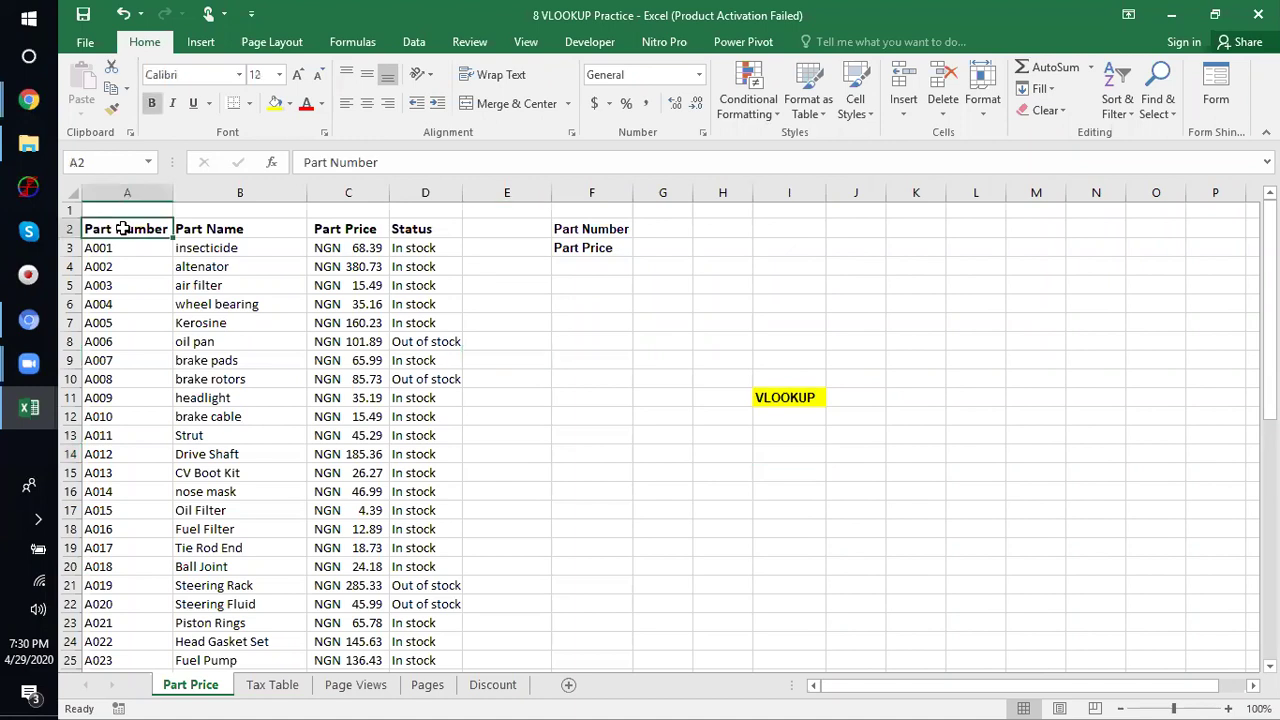
left_click(251, 230)
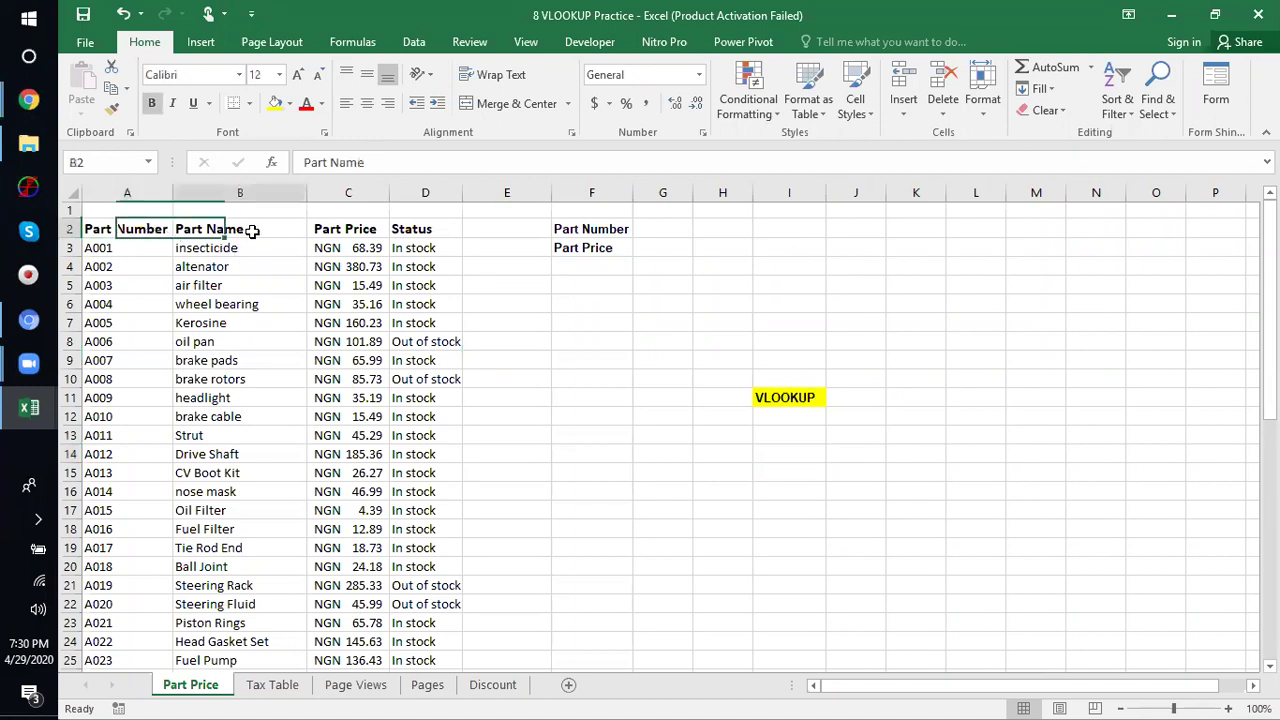
left_click(342, 229)
left_click(426, 228)
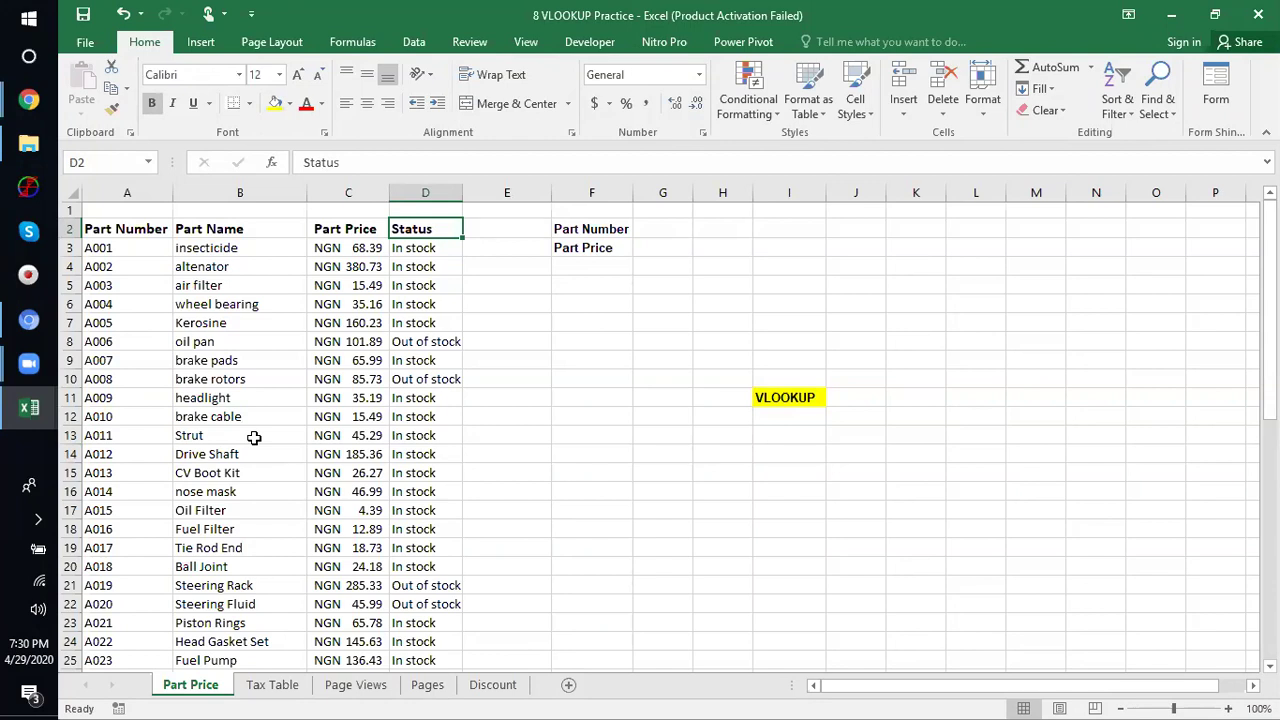
left_click(123, 245)
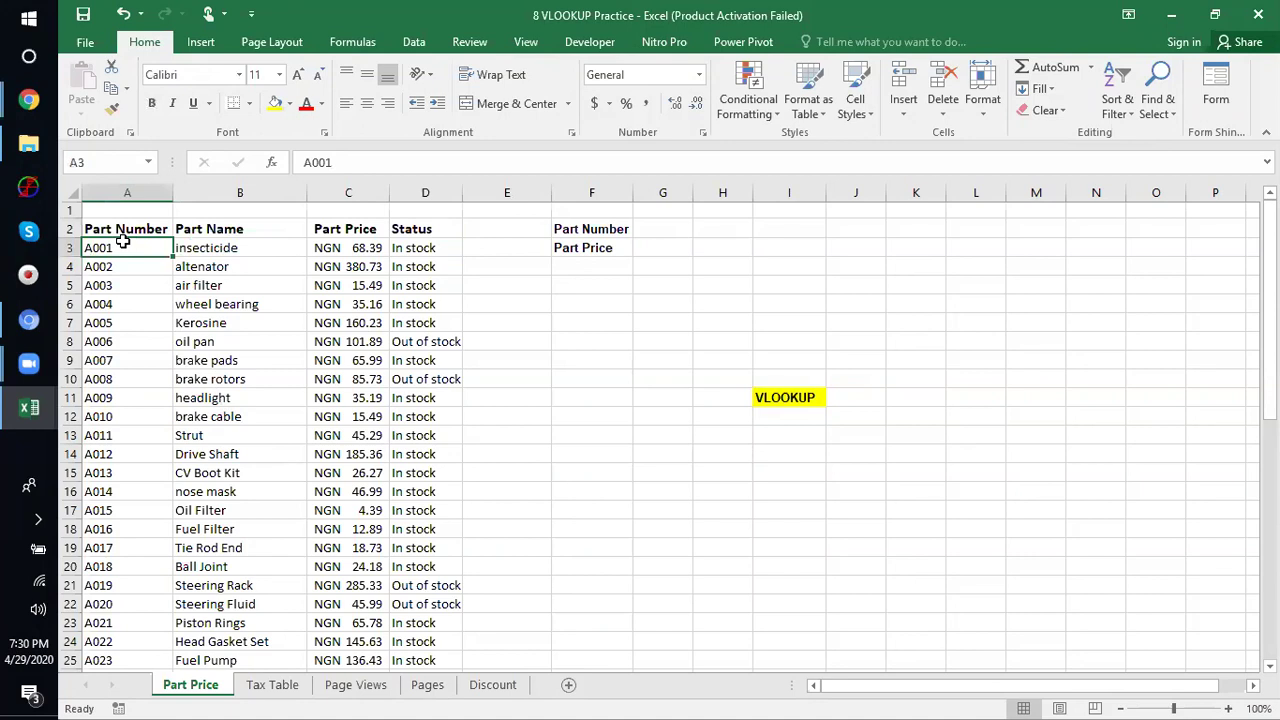
left_click(214, 248)
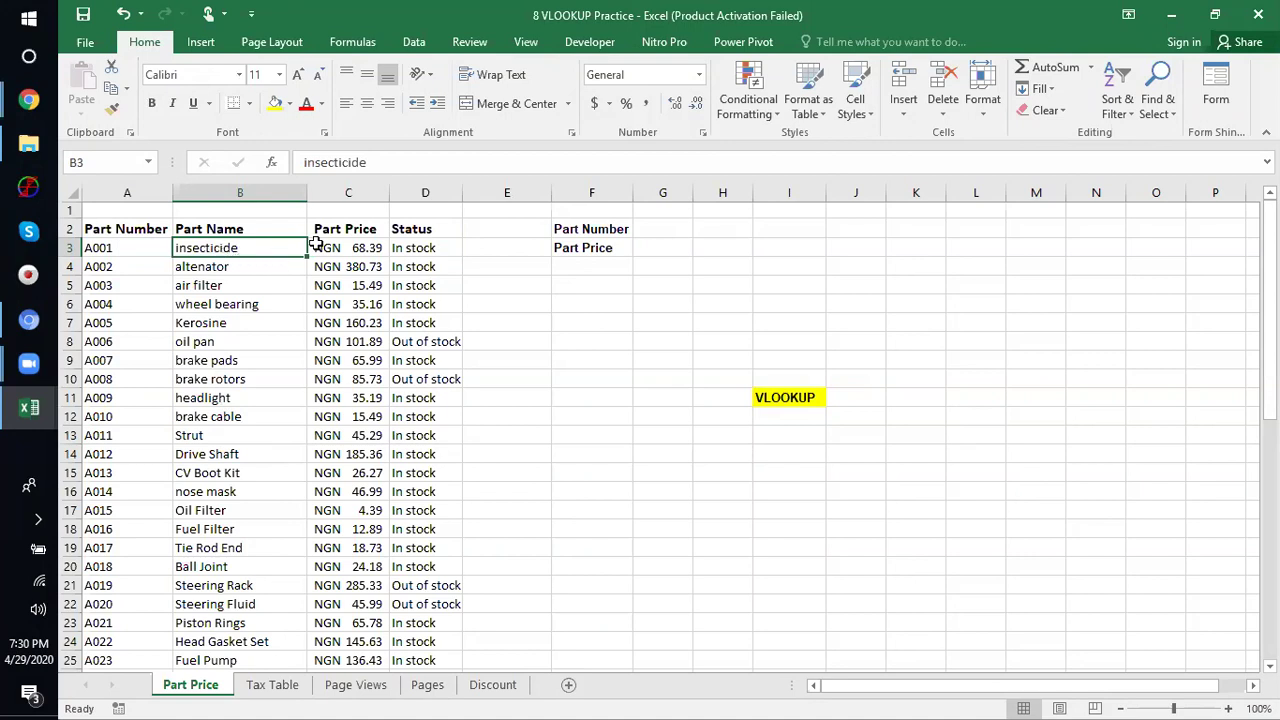
left_click(347, 245)
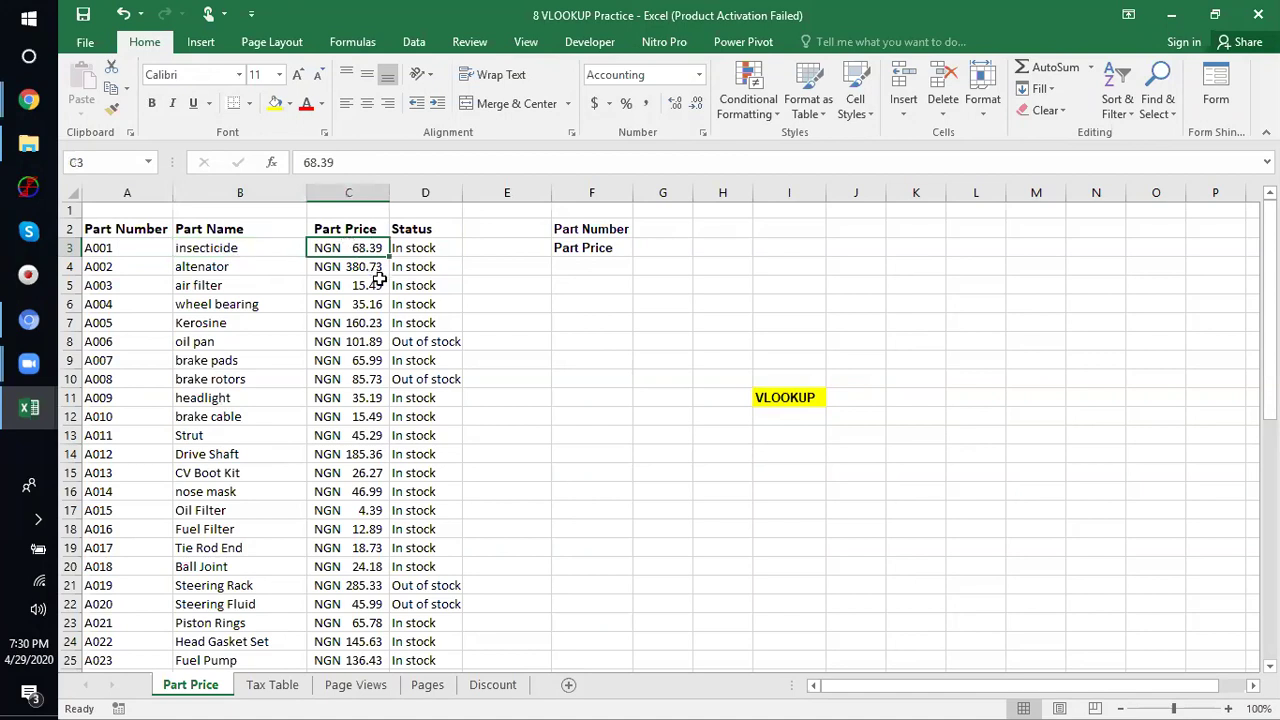
left_click(441, 249)
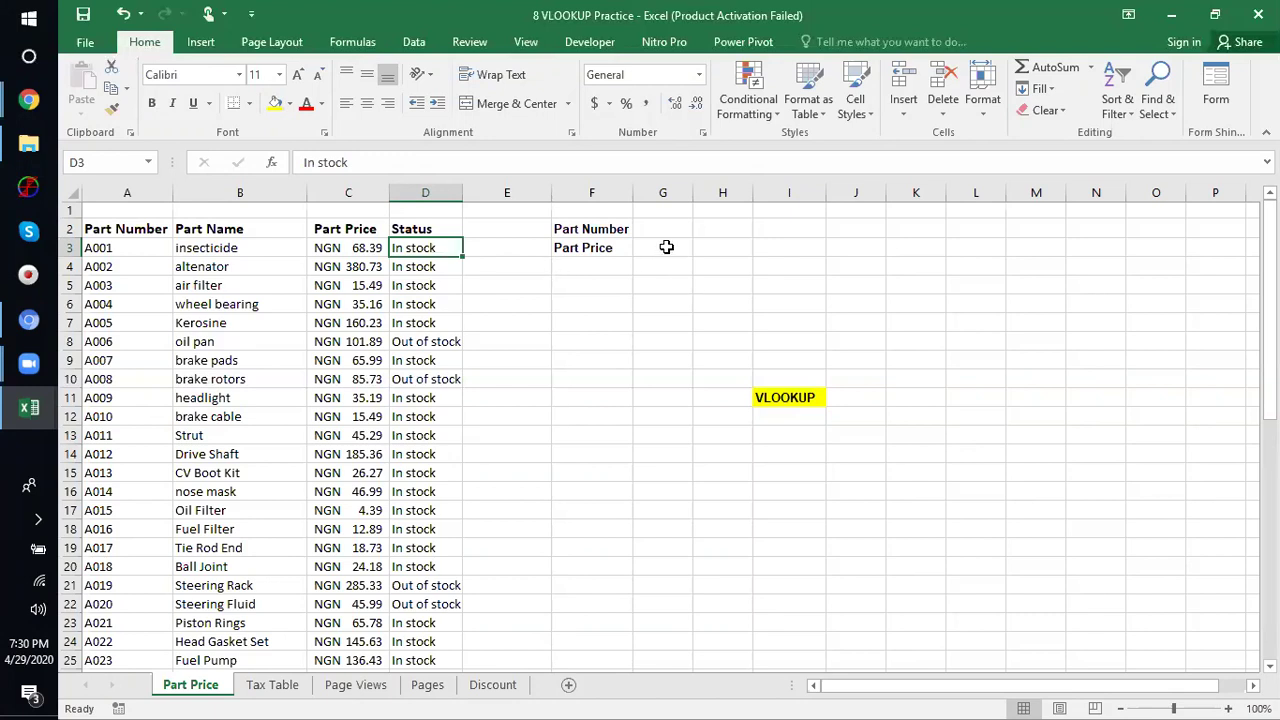
- Widen column G slightly beside the Part Number and Part Price labels
left_click(666, 247)
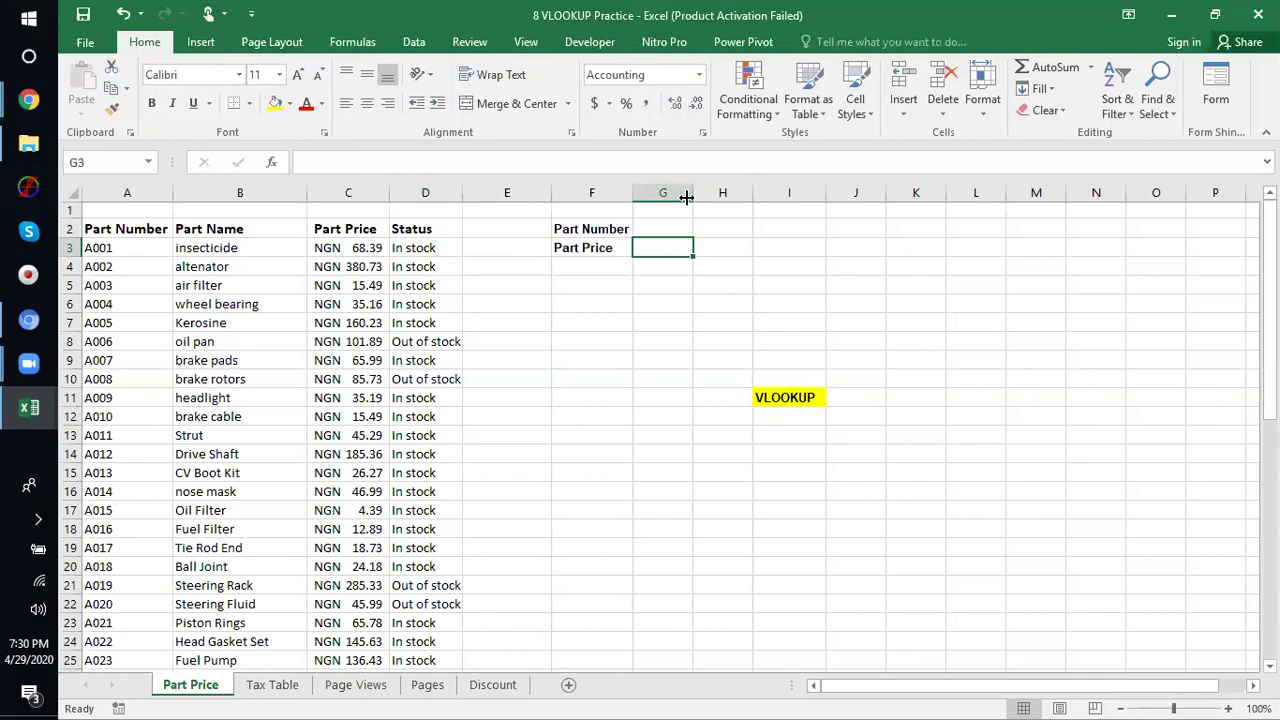
left_click_drag(694, 193, 709, 193)
left_click(660, 228)
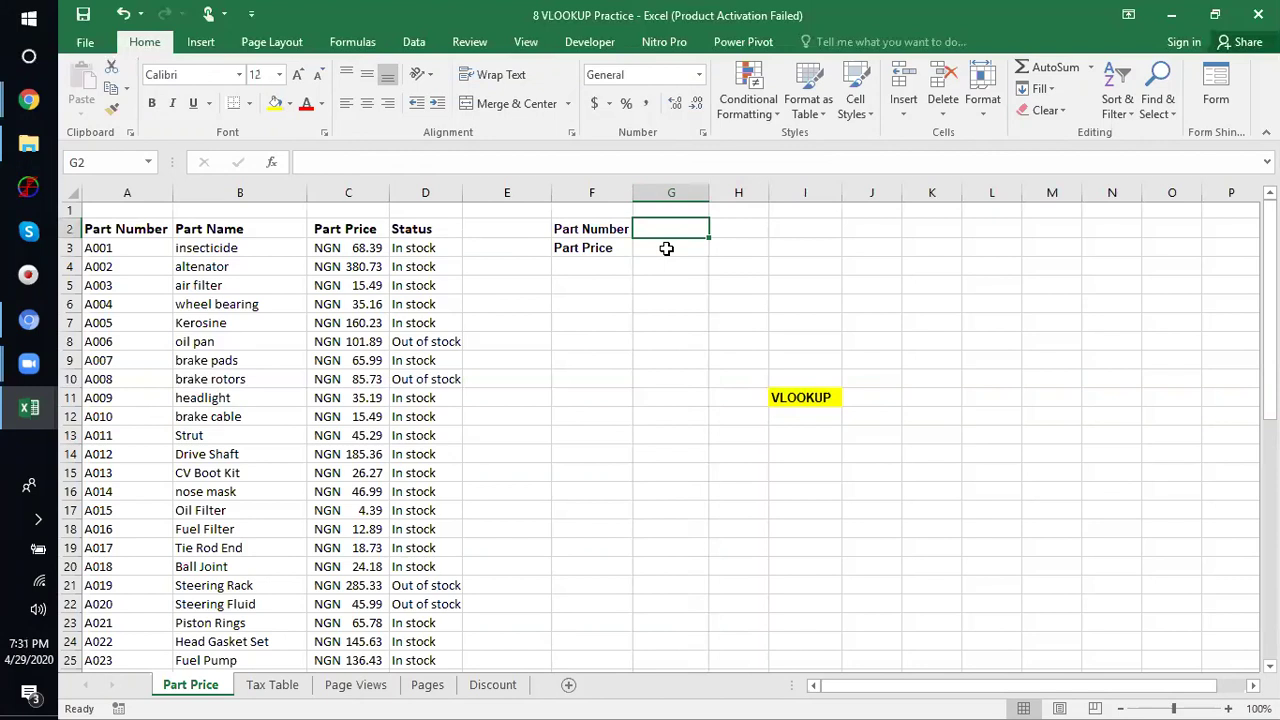
left_click(666, 248)
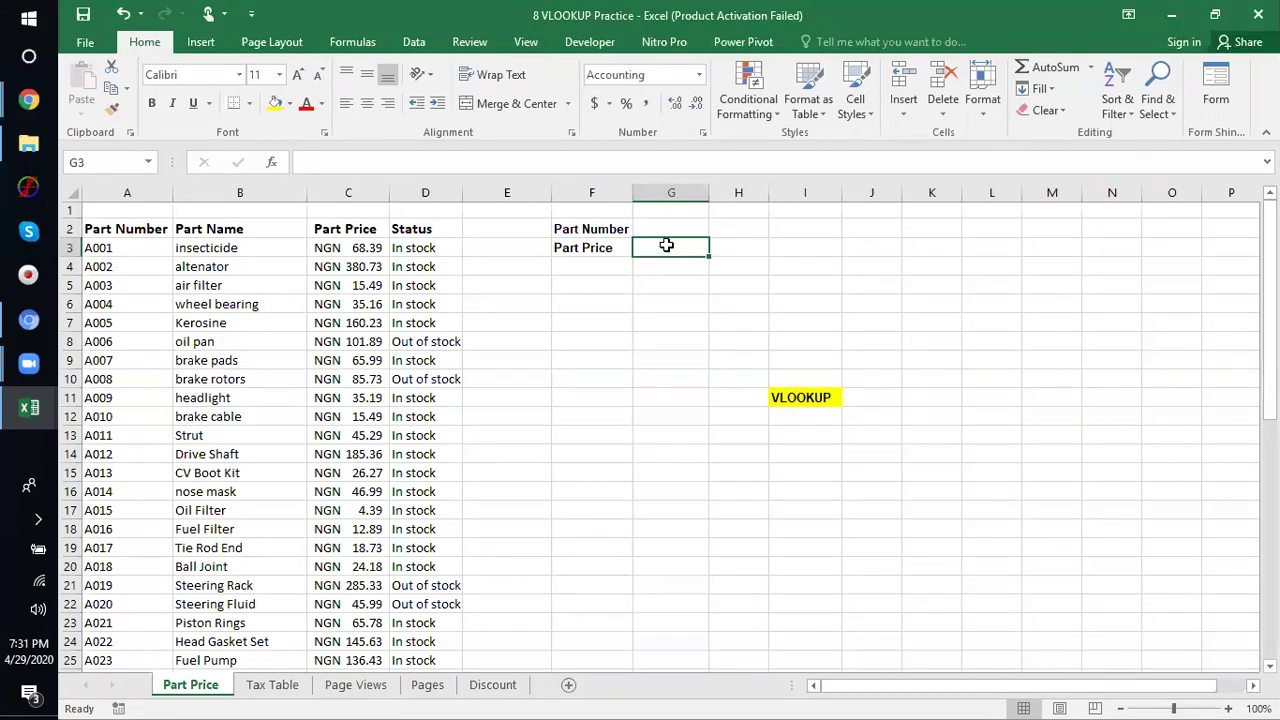
left_click(679, 228)
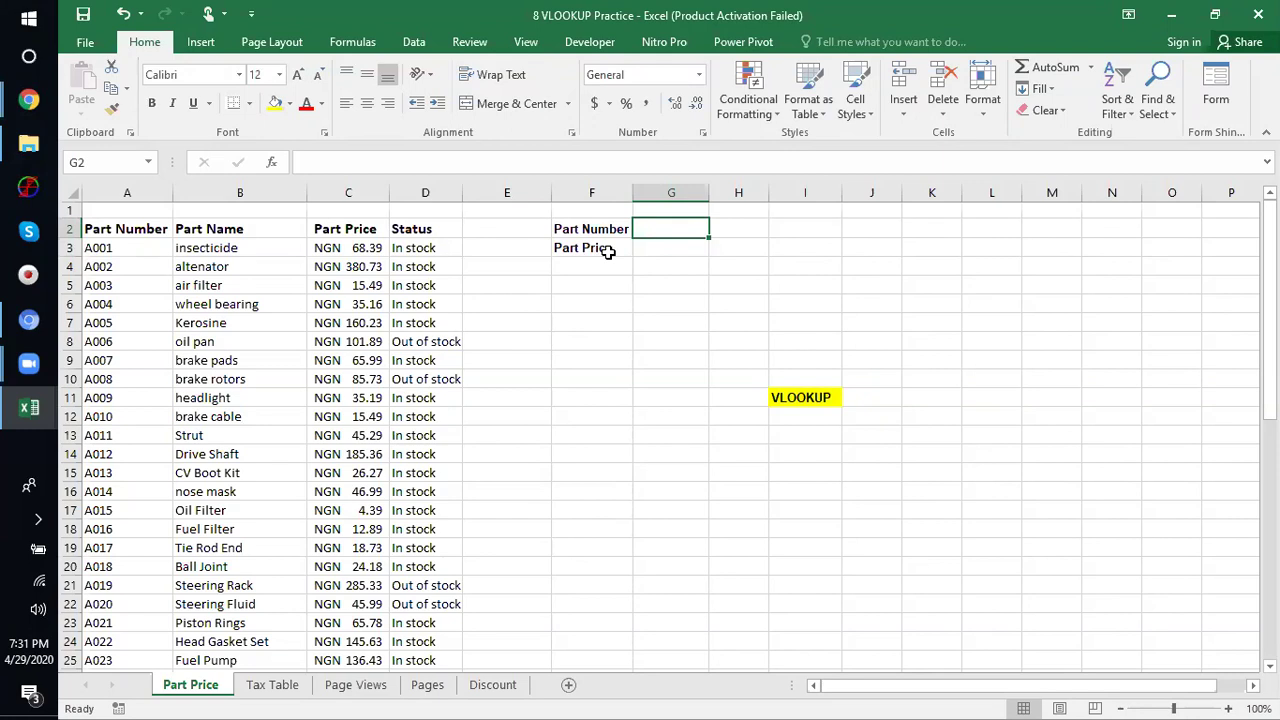
left_click(680, 249)
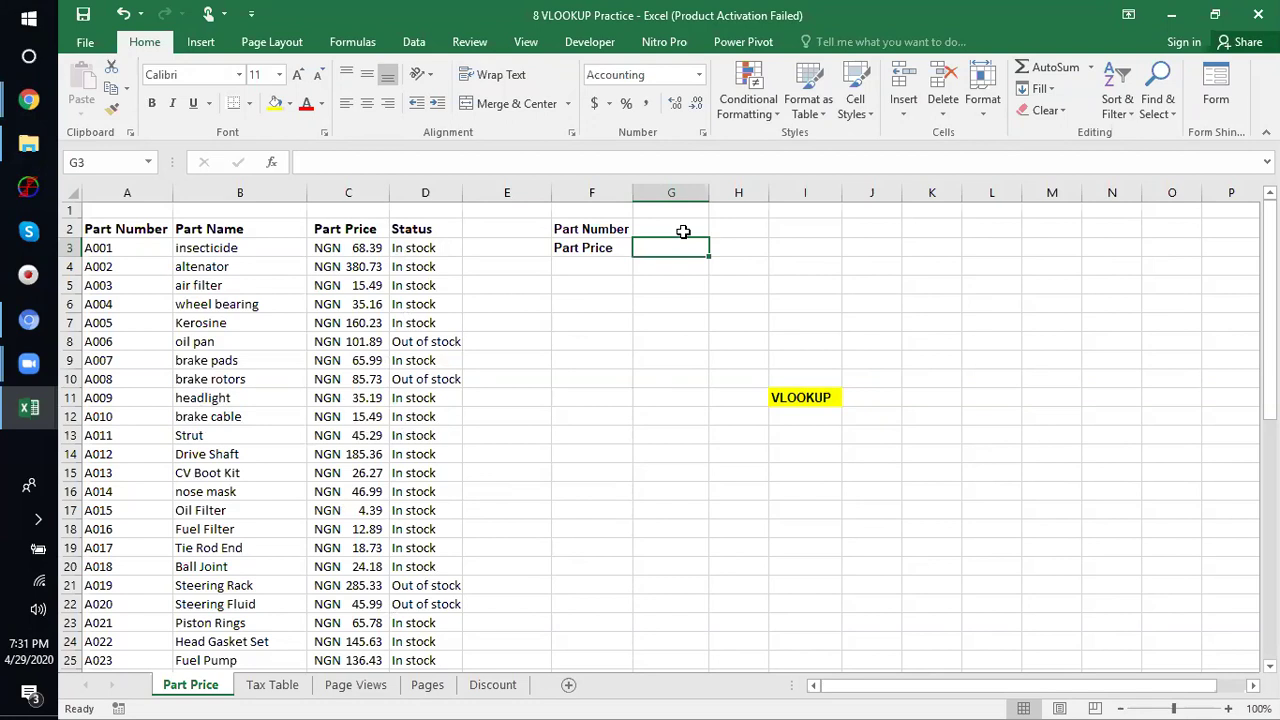
left_click(683, 231)
left_click(683, 247)
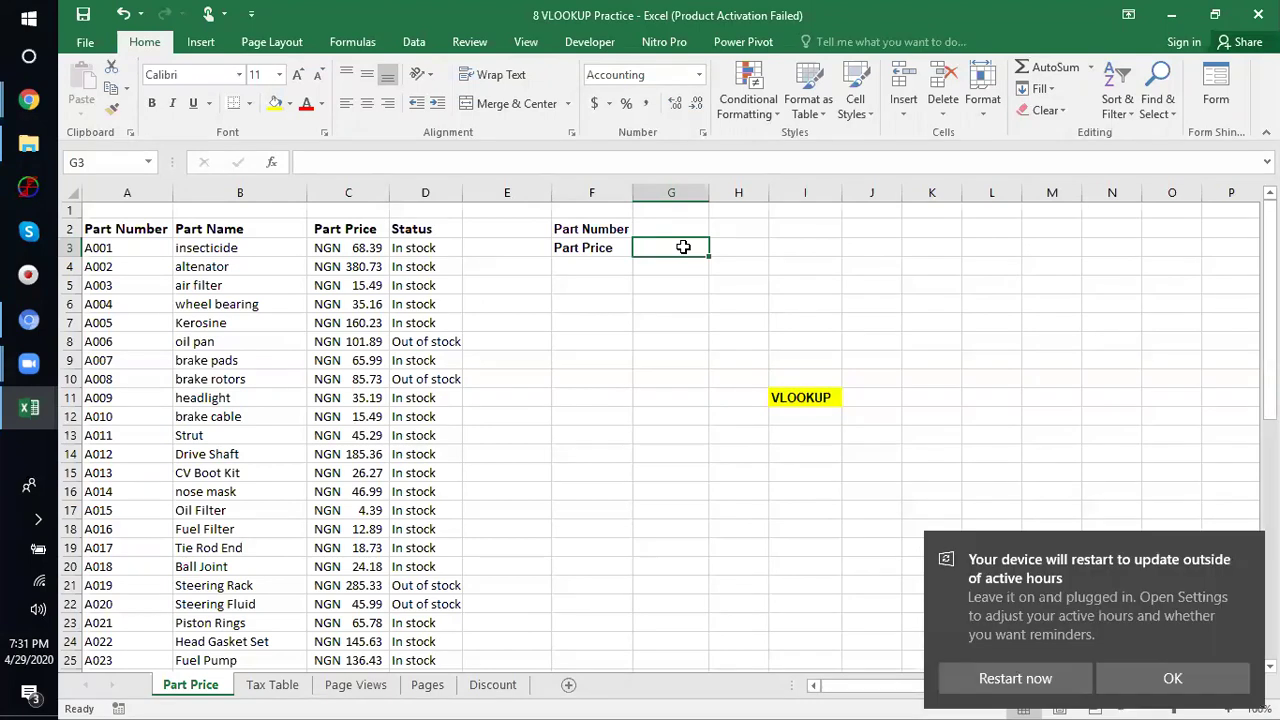
- Dismiss the restart notification and start a VLOOKUP formula in G3 with G2 as the lookup value
left_click(1218, 678)
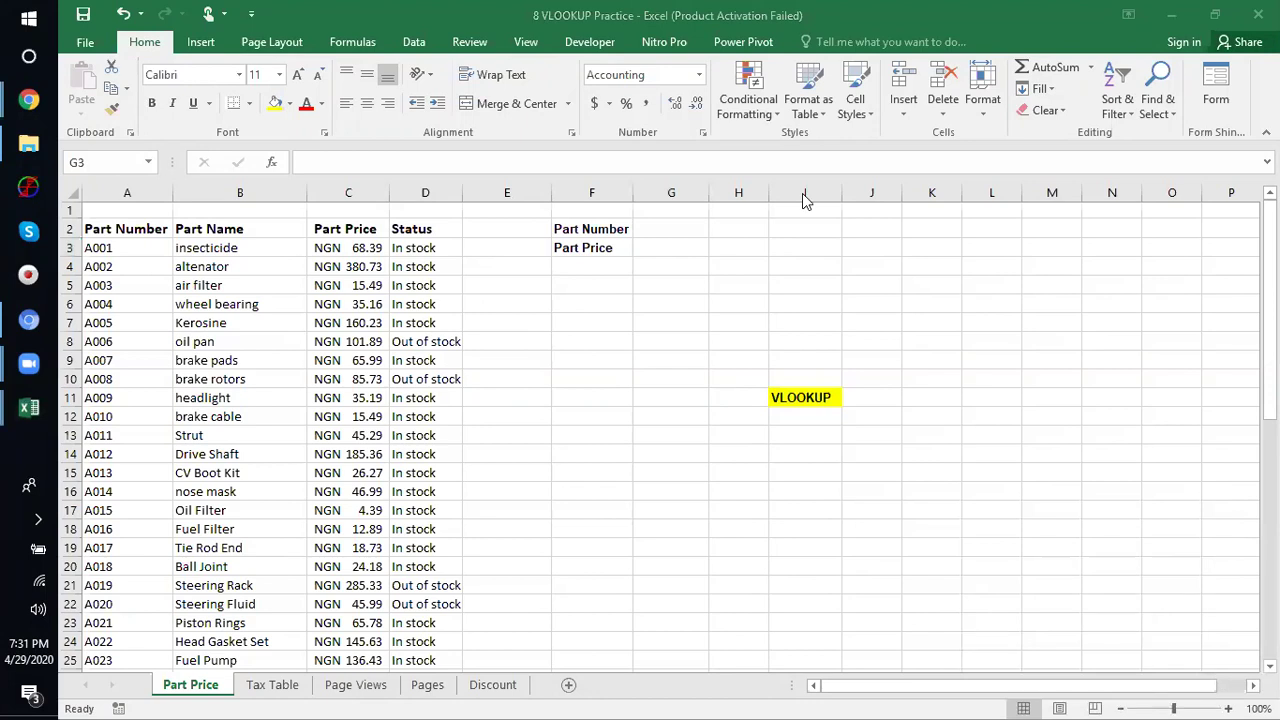
left_click(686, 243)
type("=")
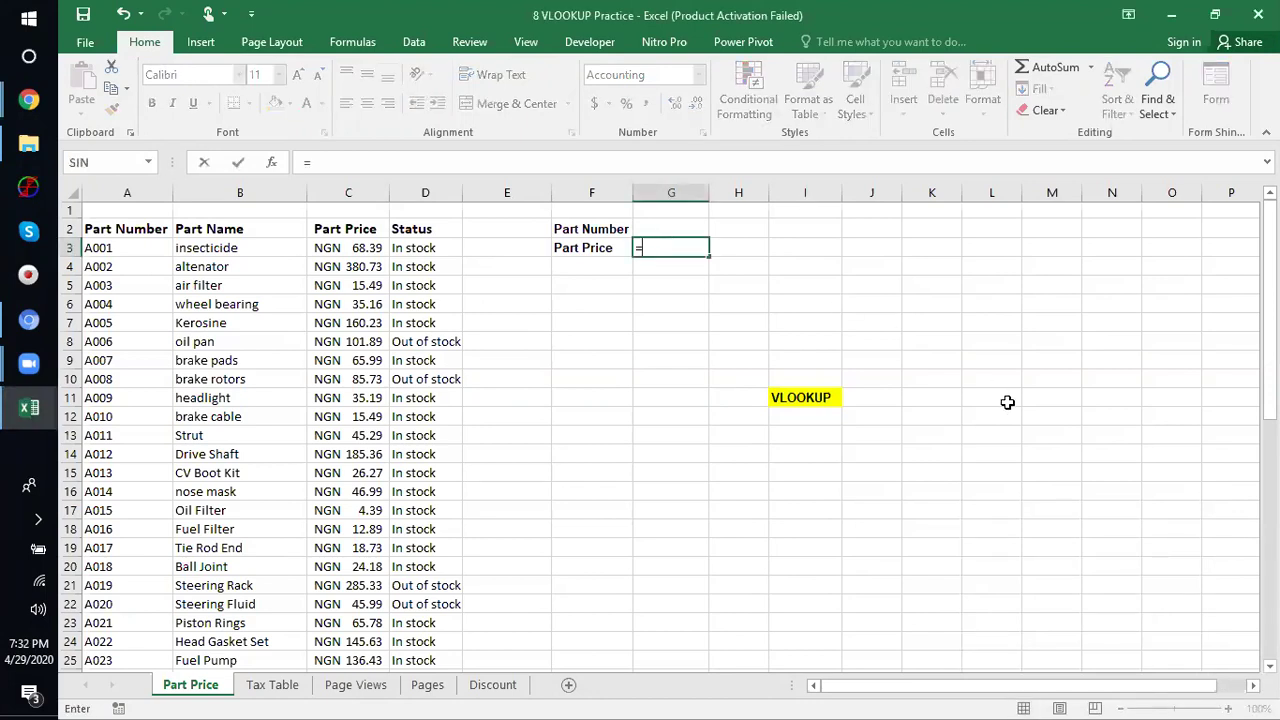
type("v")
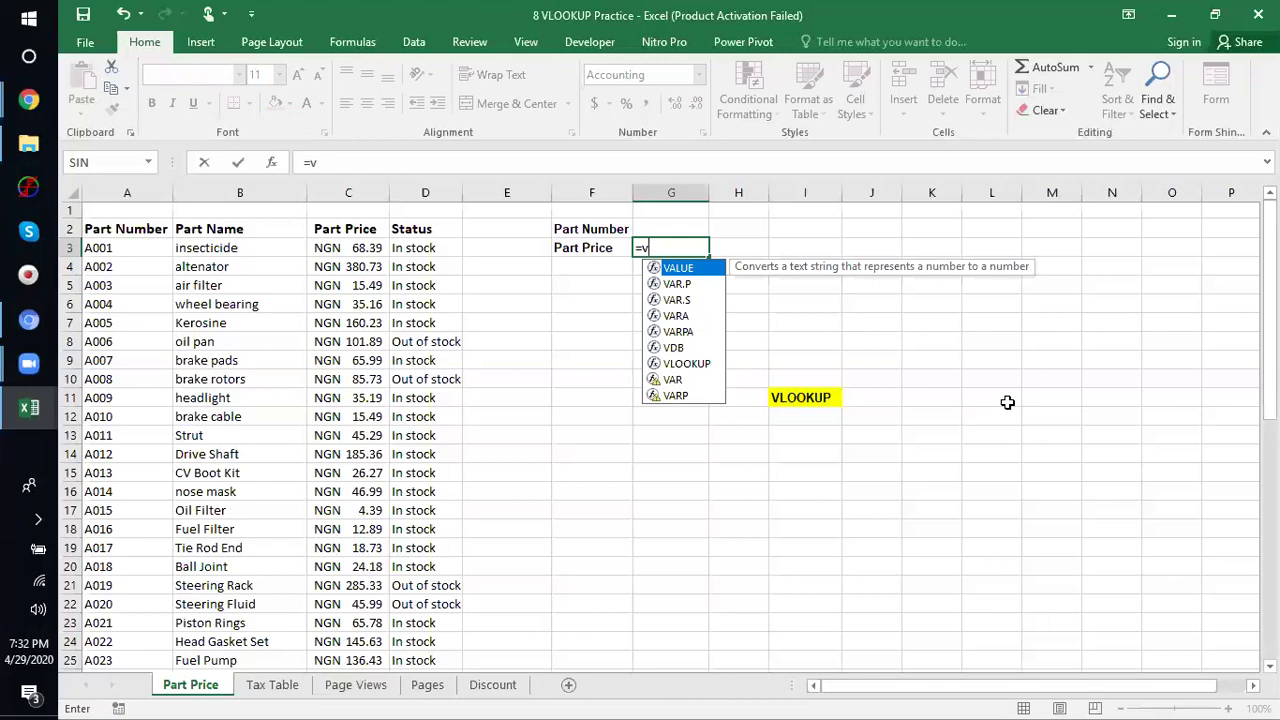
type("l")
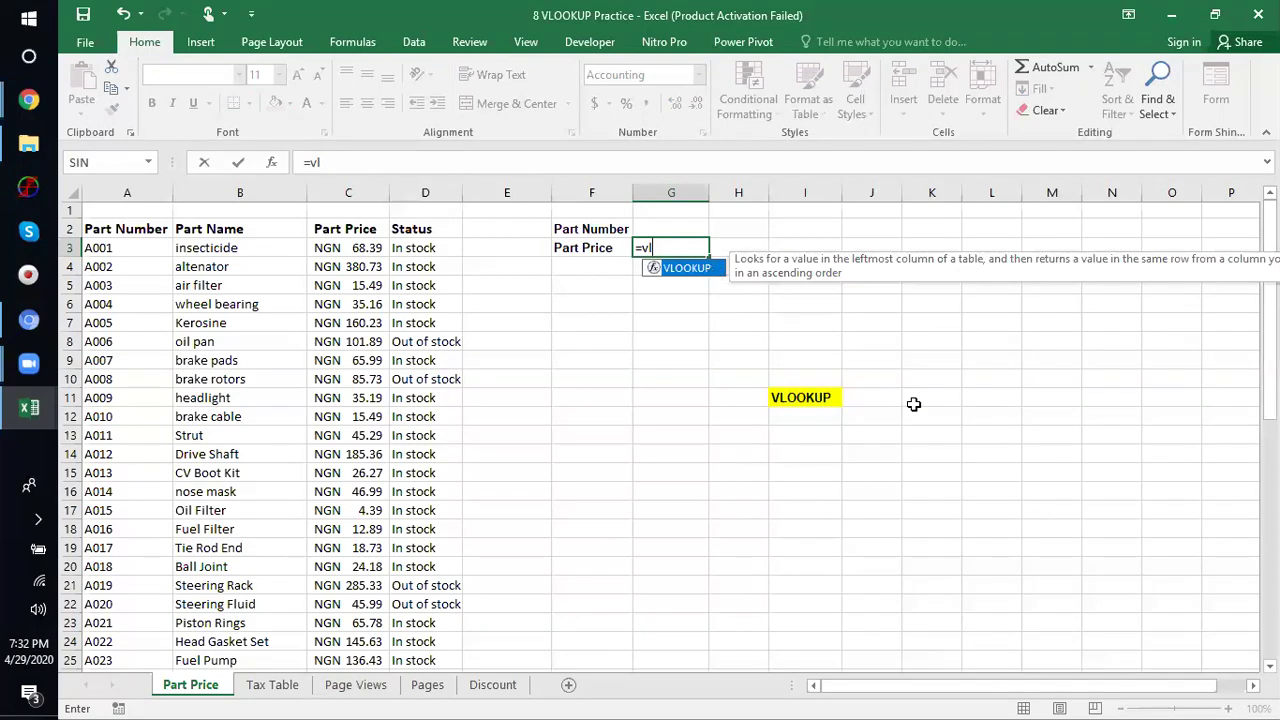
key("Tab")
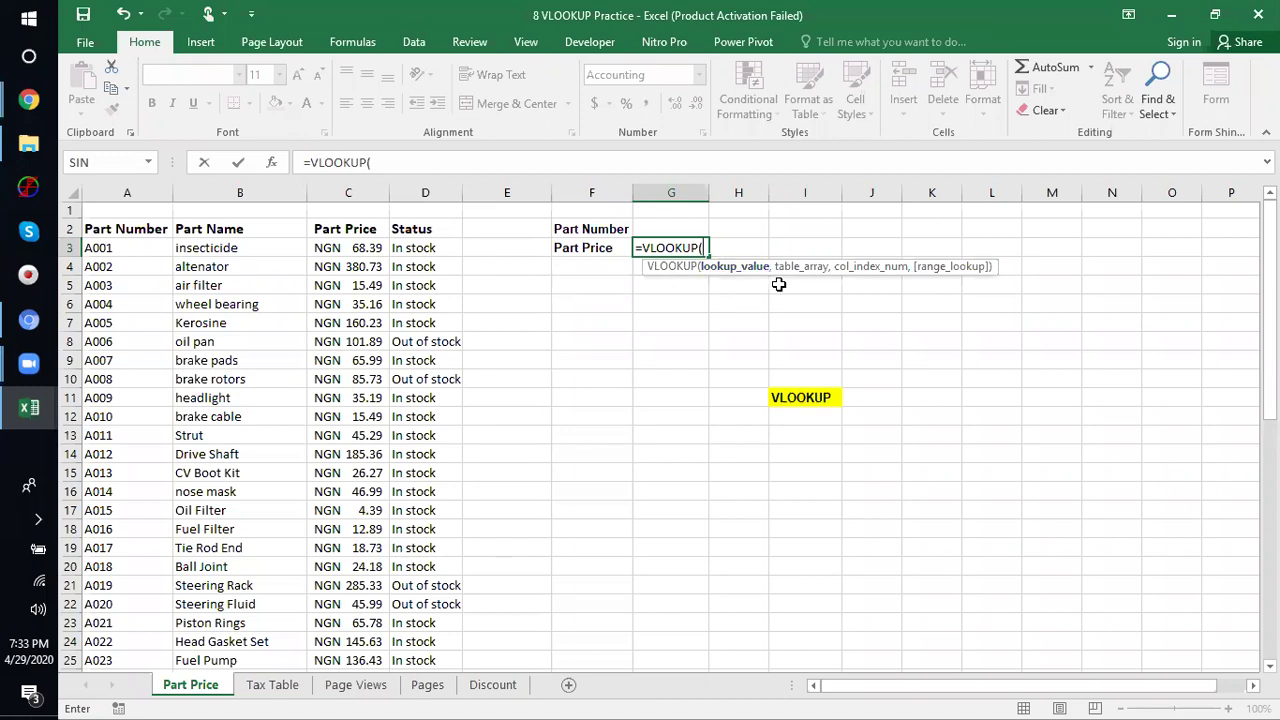
left_click(666, 227)
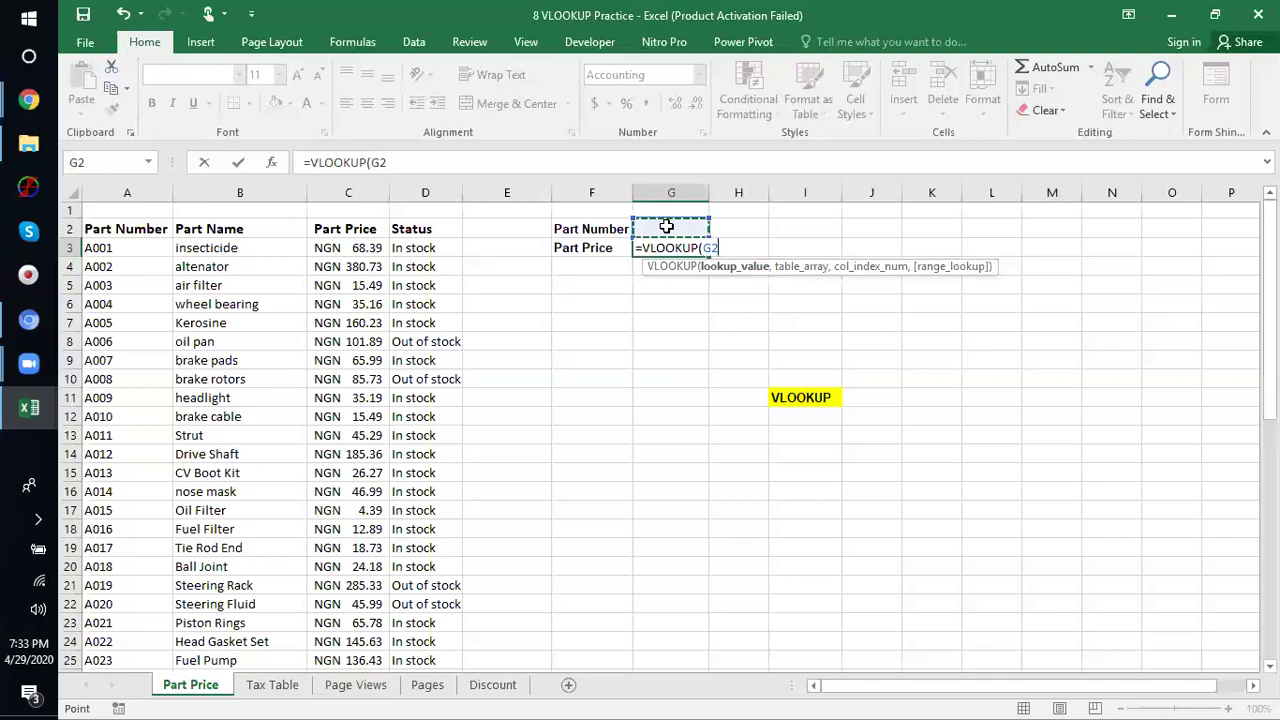
- Add the parts data range A3:D52 as the formula's table array
type(",")
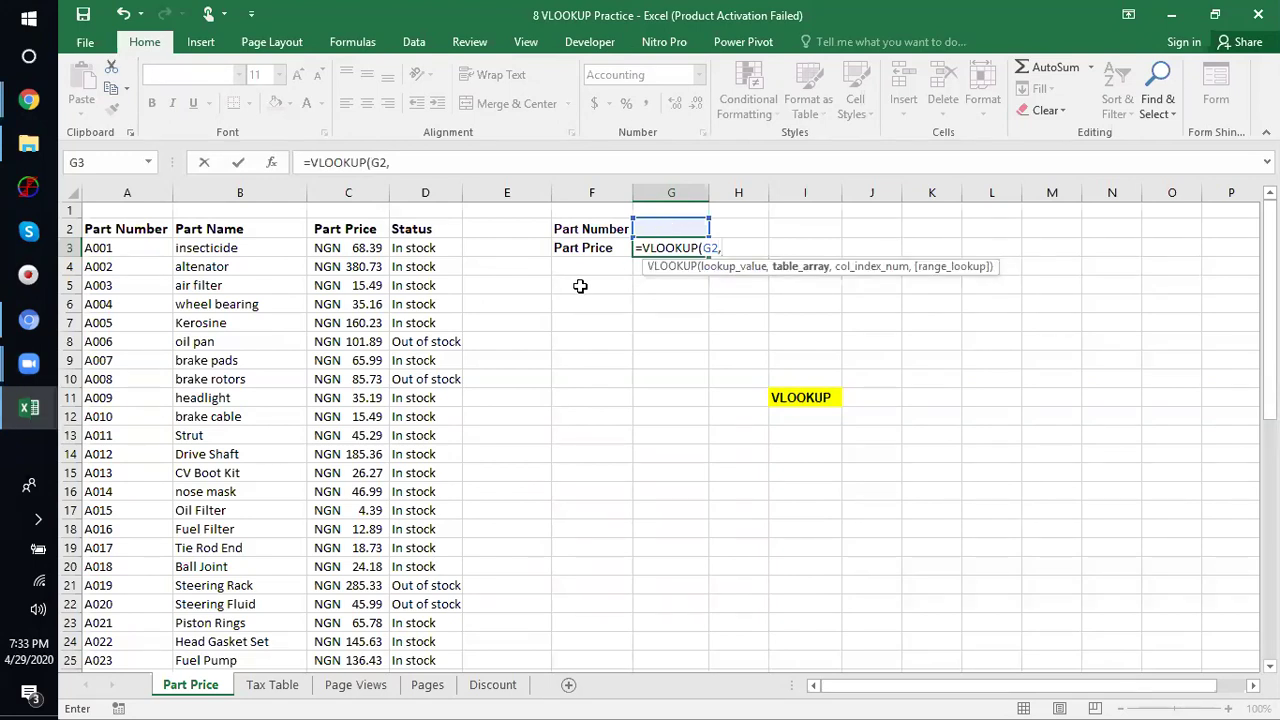
left_click(128, 248)
left_click_drag(128, 248, 432, 625)
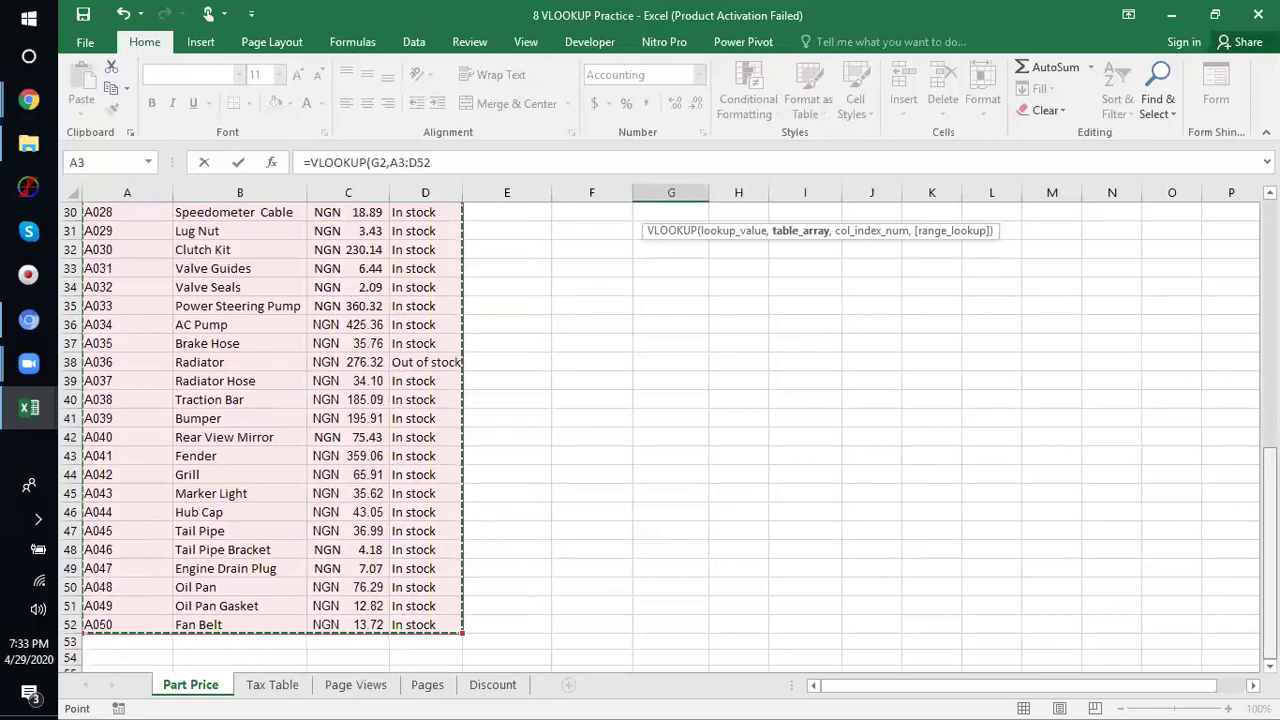
scroll(660, 430, "up", 7)
scroll(760, 300, "up", 3)
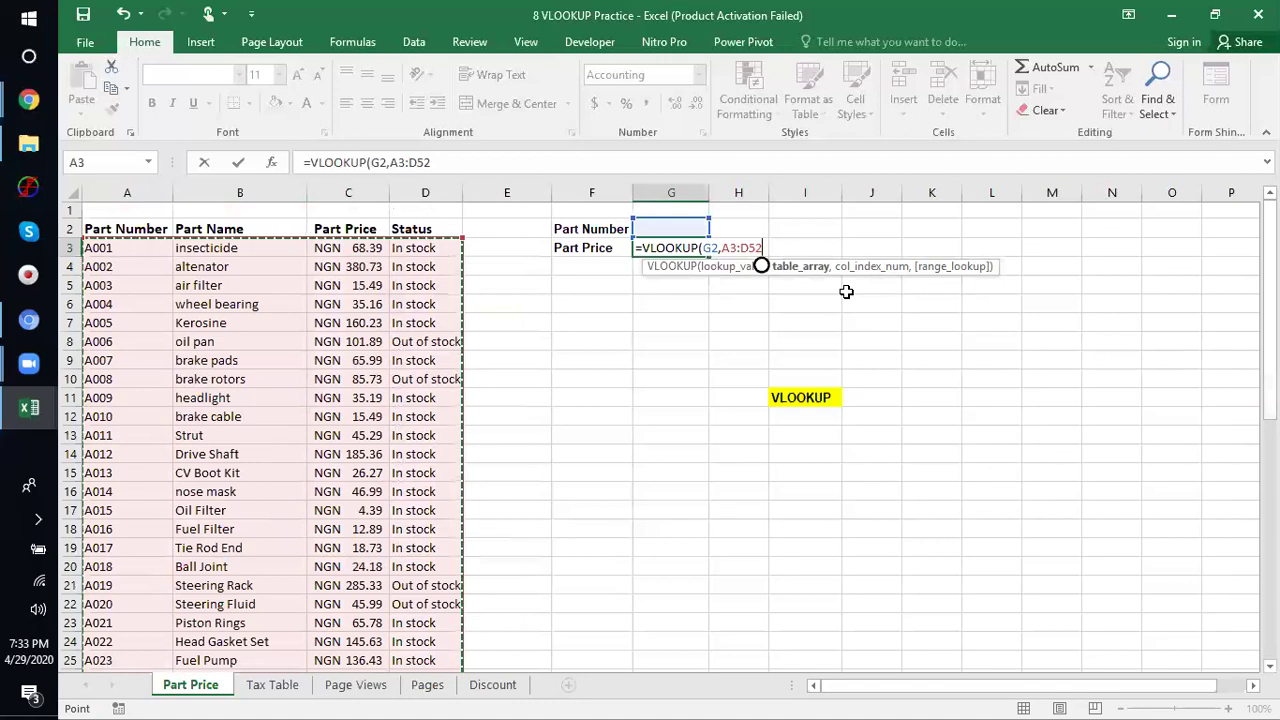
- Complete the VLOOKUP formula in G3 with column index 3 and FALSE for an exact match
type(",")
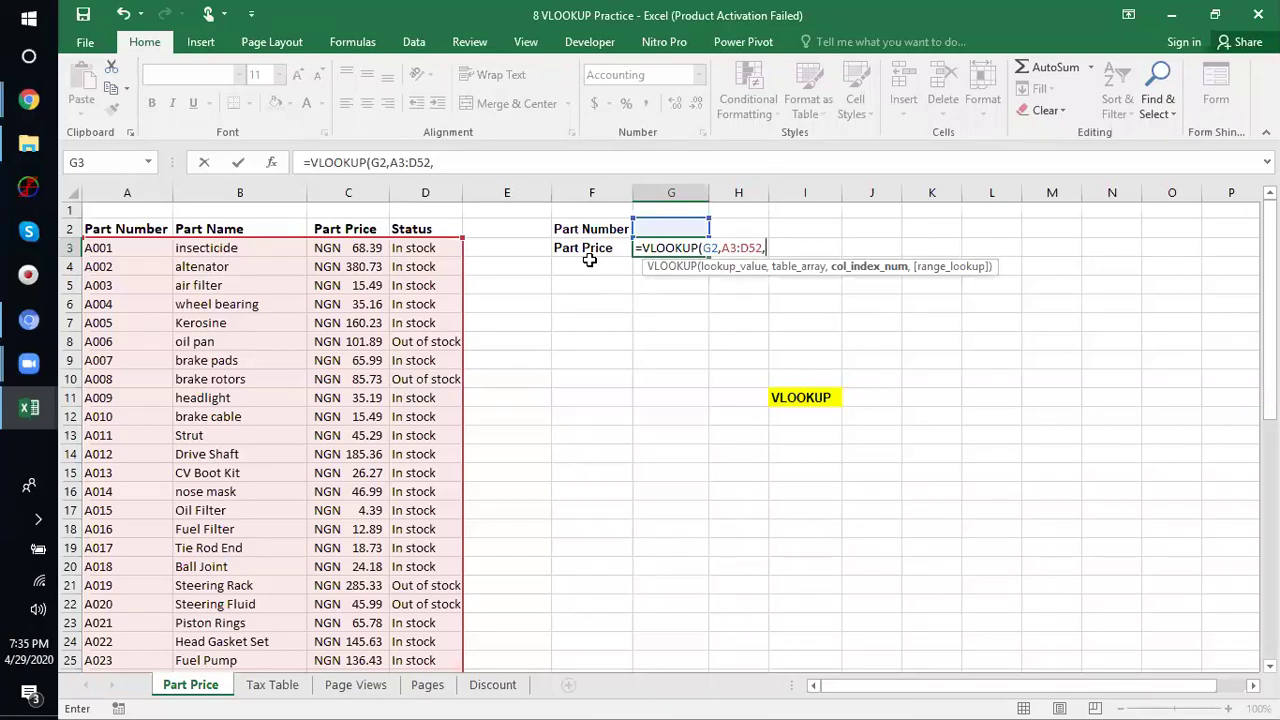
type("3")
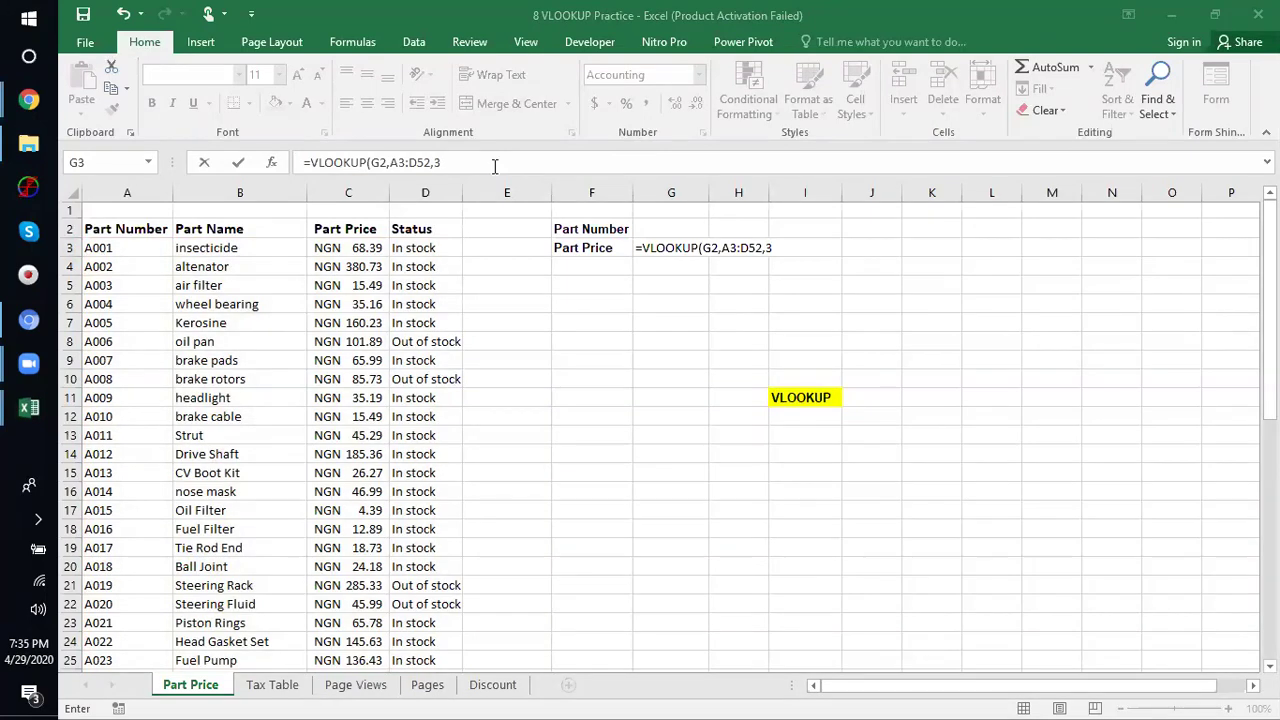
left_click(451, 161)
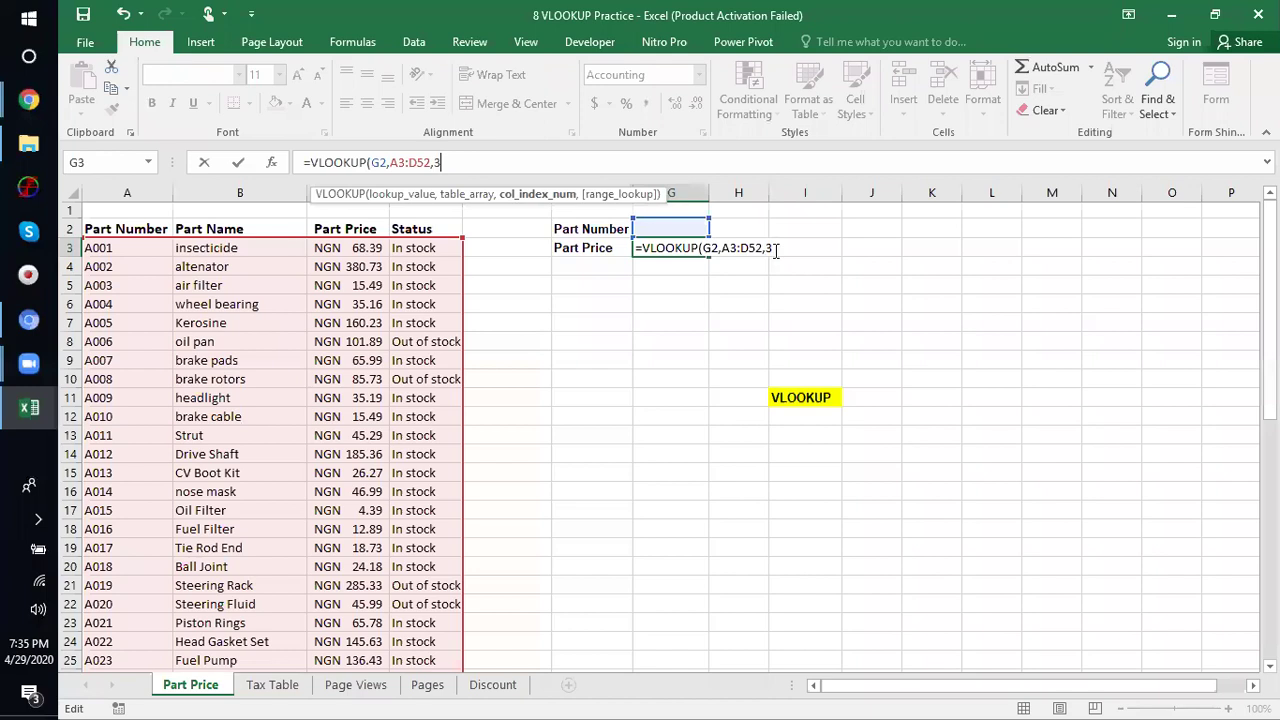
type(",")
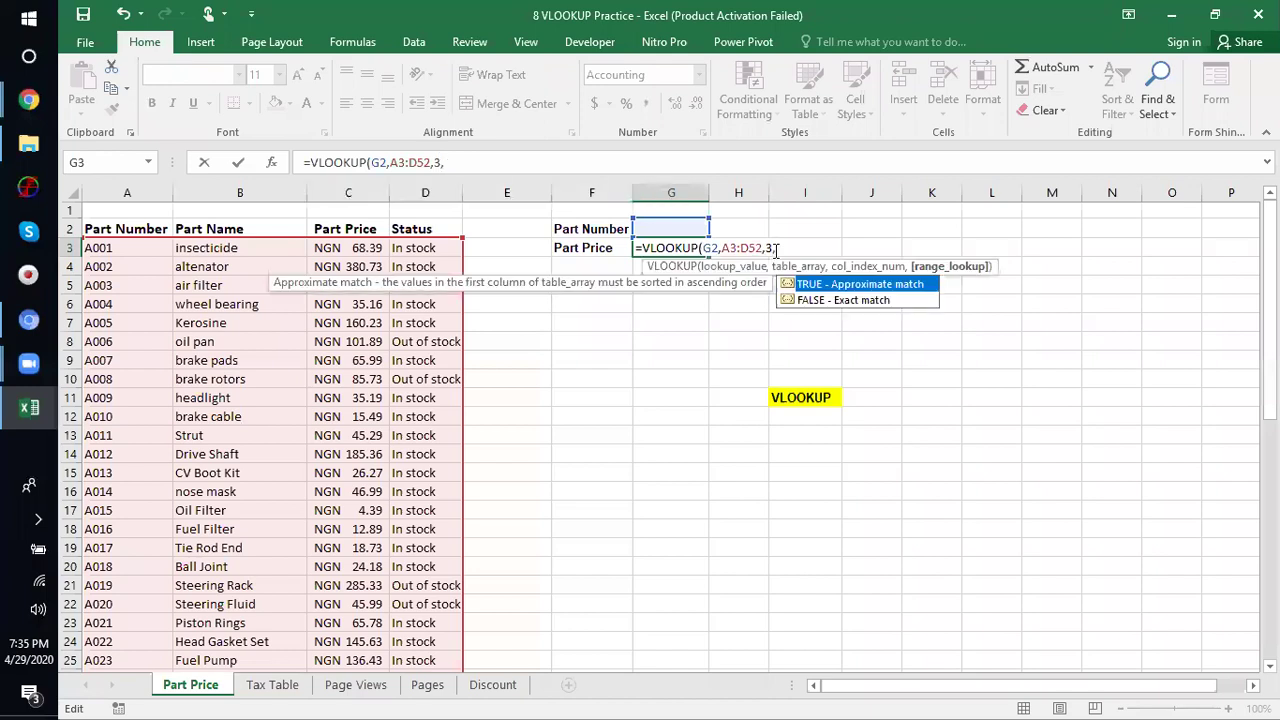
left_click(868, 302)
double_click(866, 300)
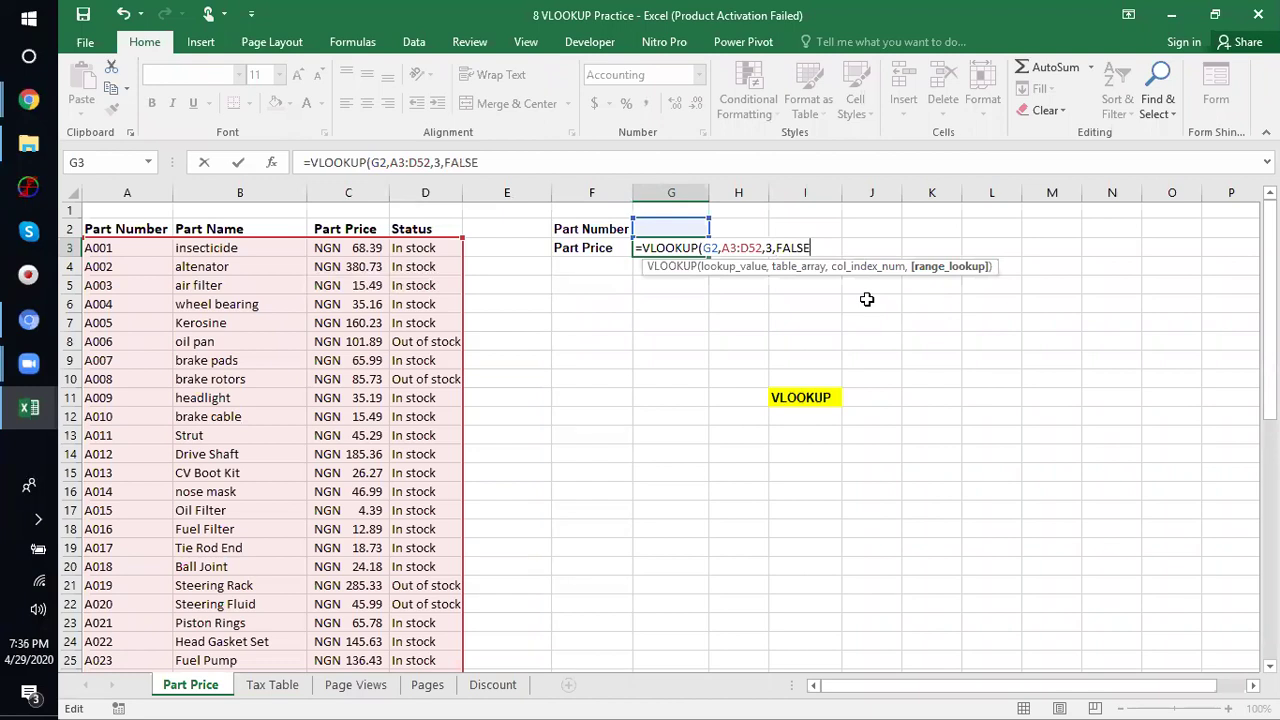
type(")")
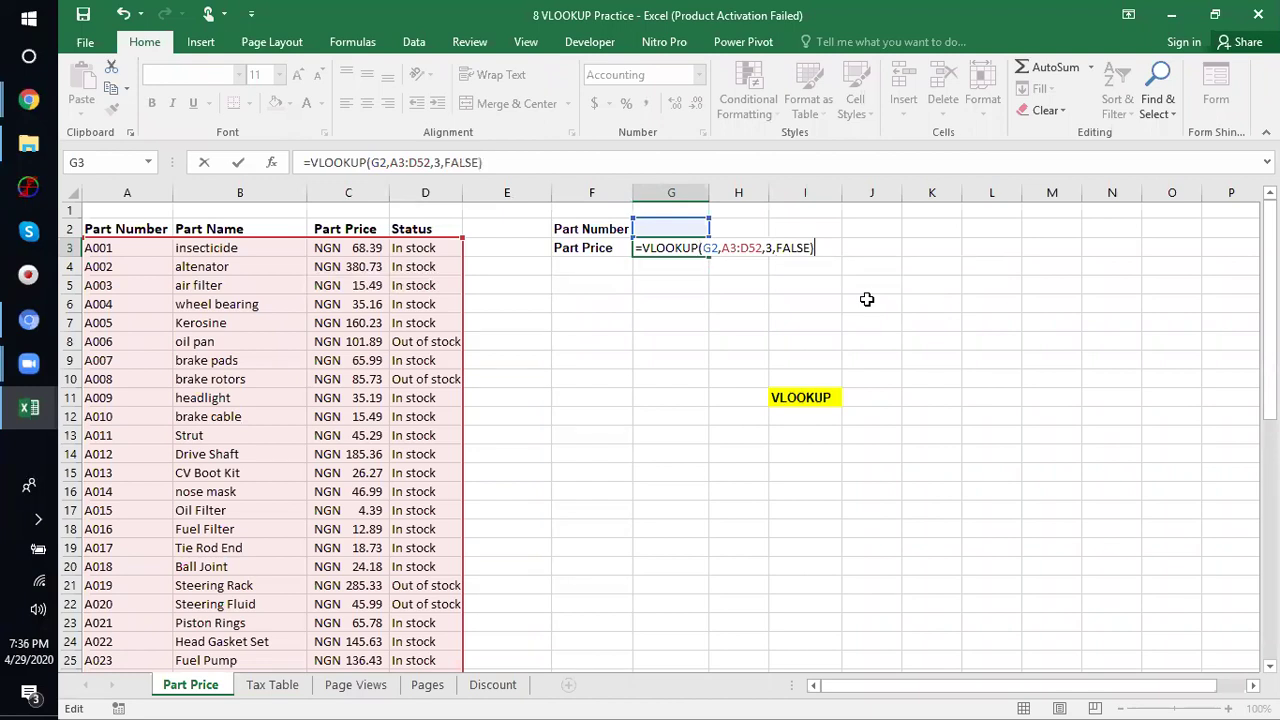
key("Return")
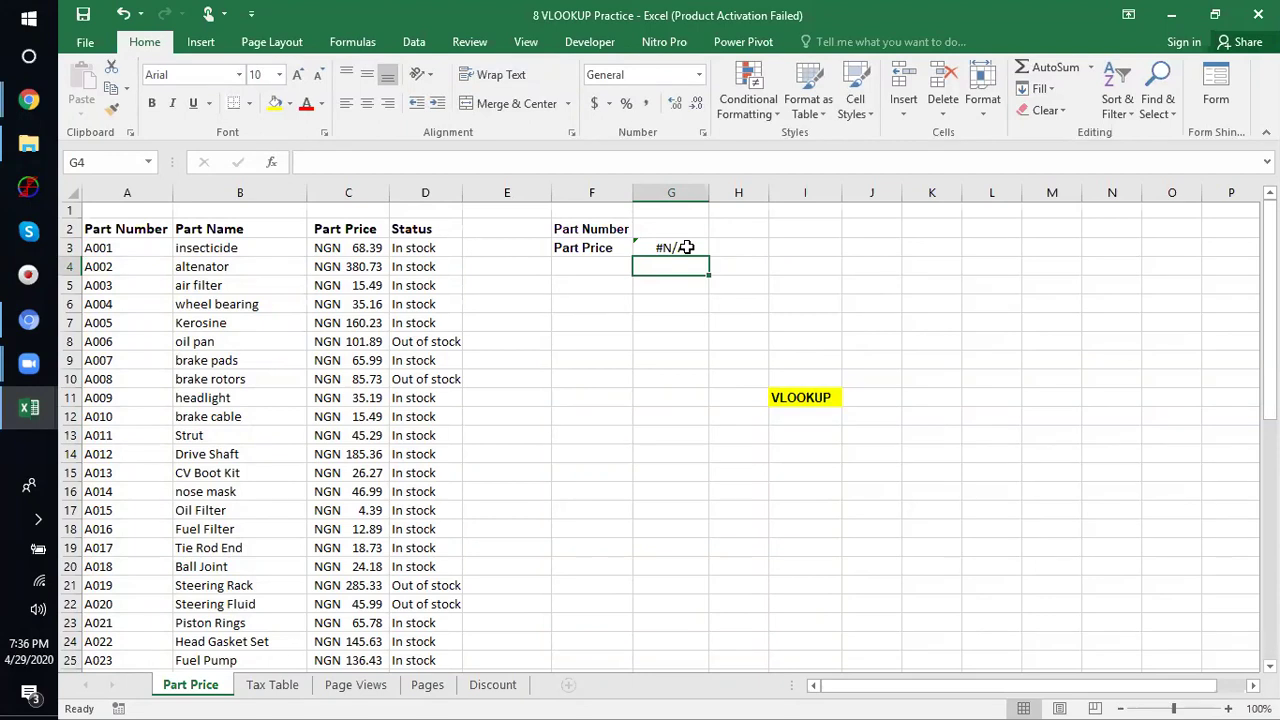
- Shade the A008 brake rotors record in A10:D10 with a light blue fill
left_click(692, 228)
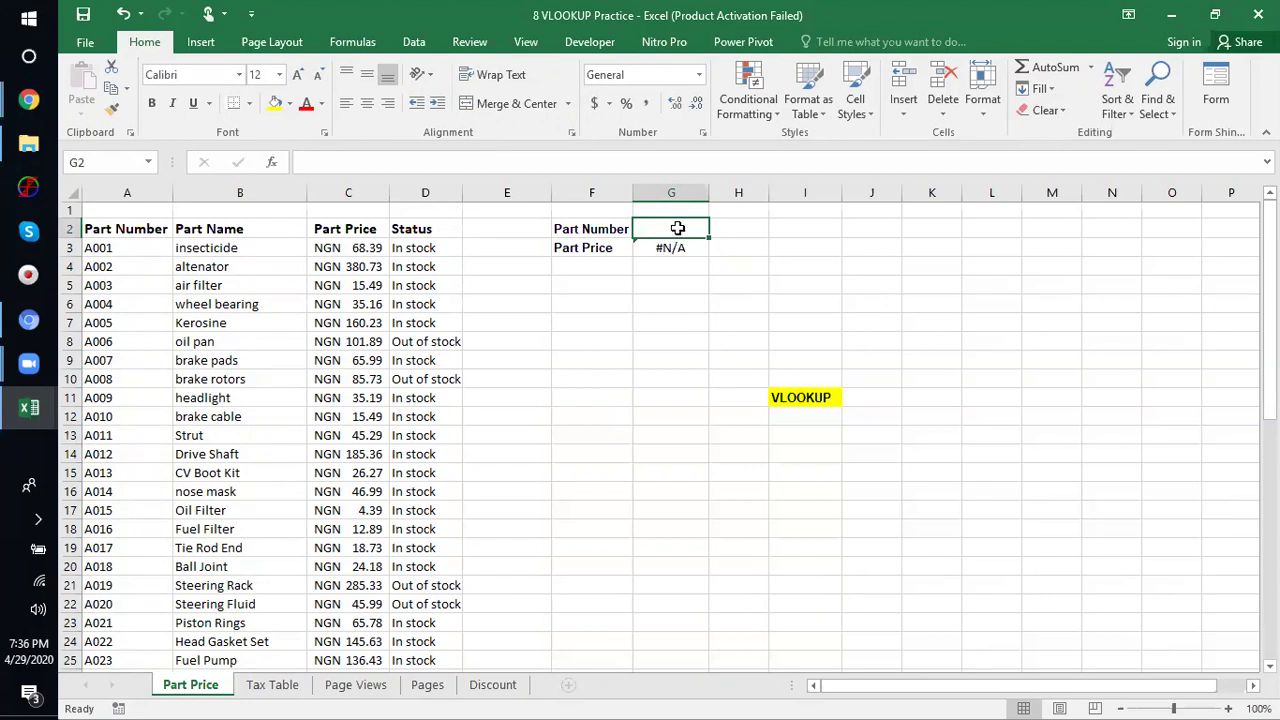
left_click(125, 363)
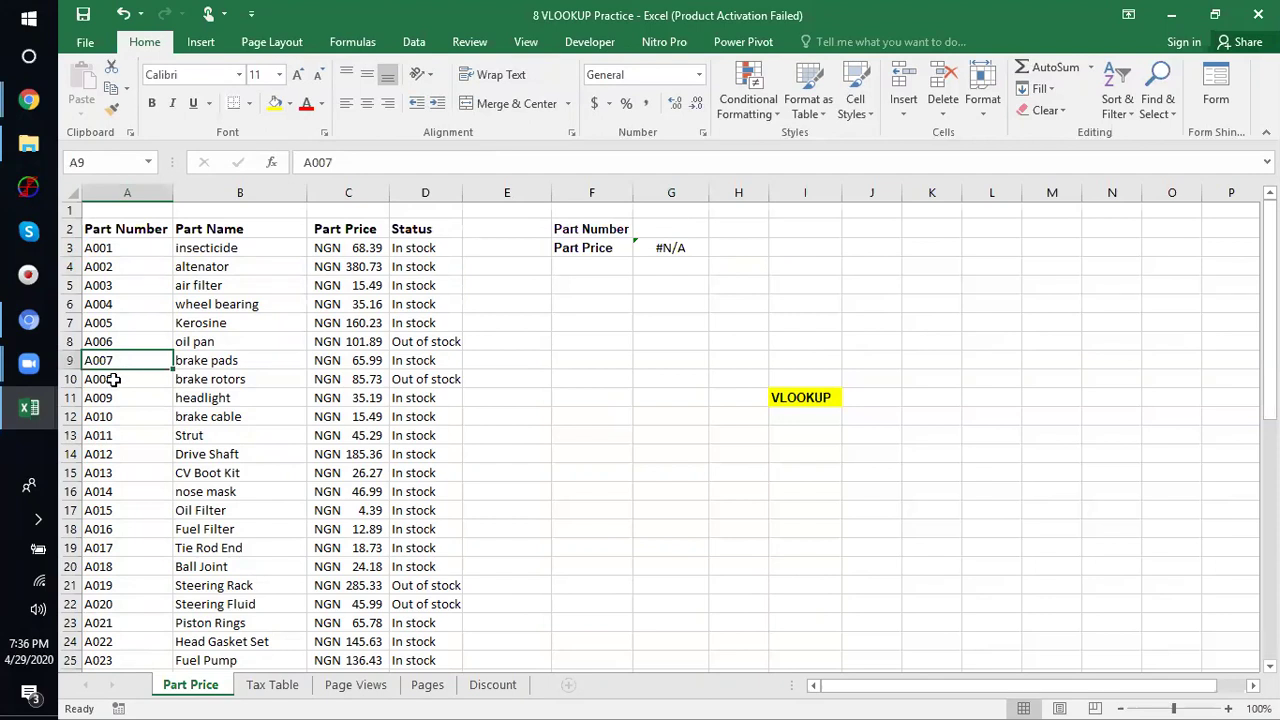
left_click_drag(115, 380, 445, 378)
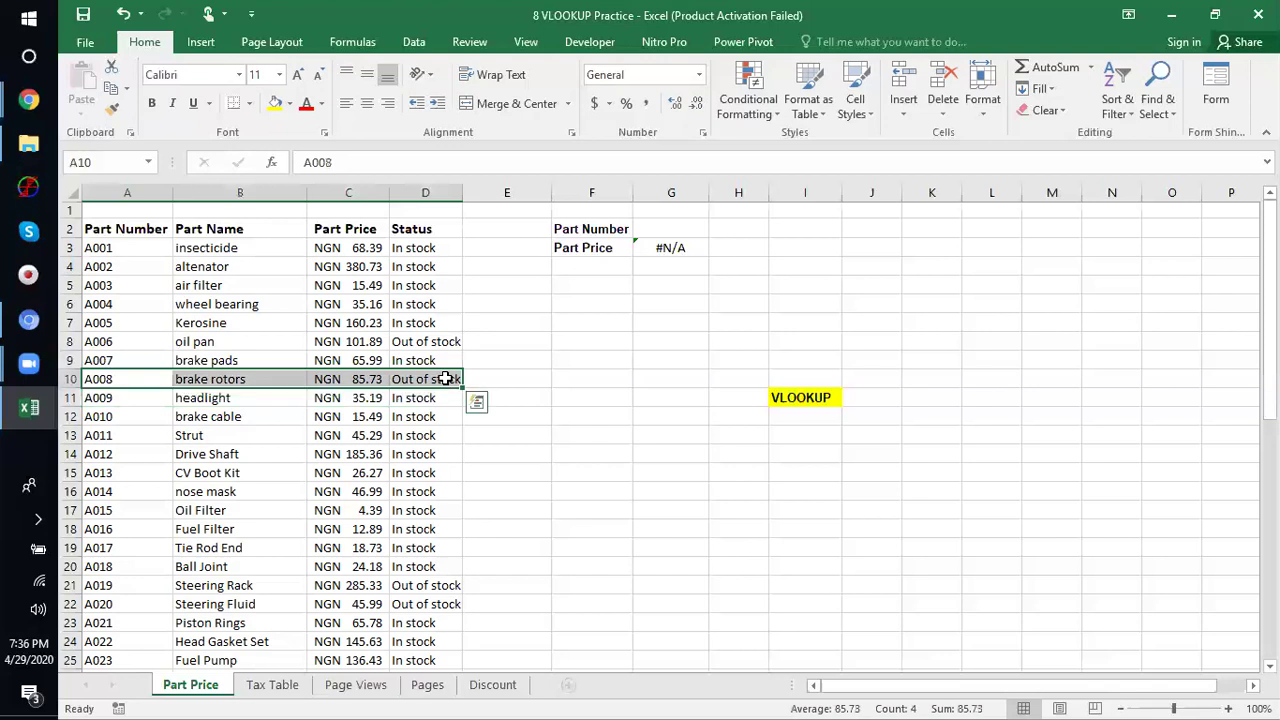
left_click(290, 104)
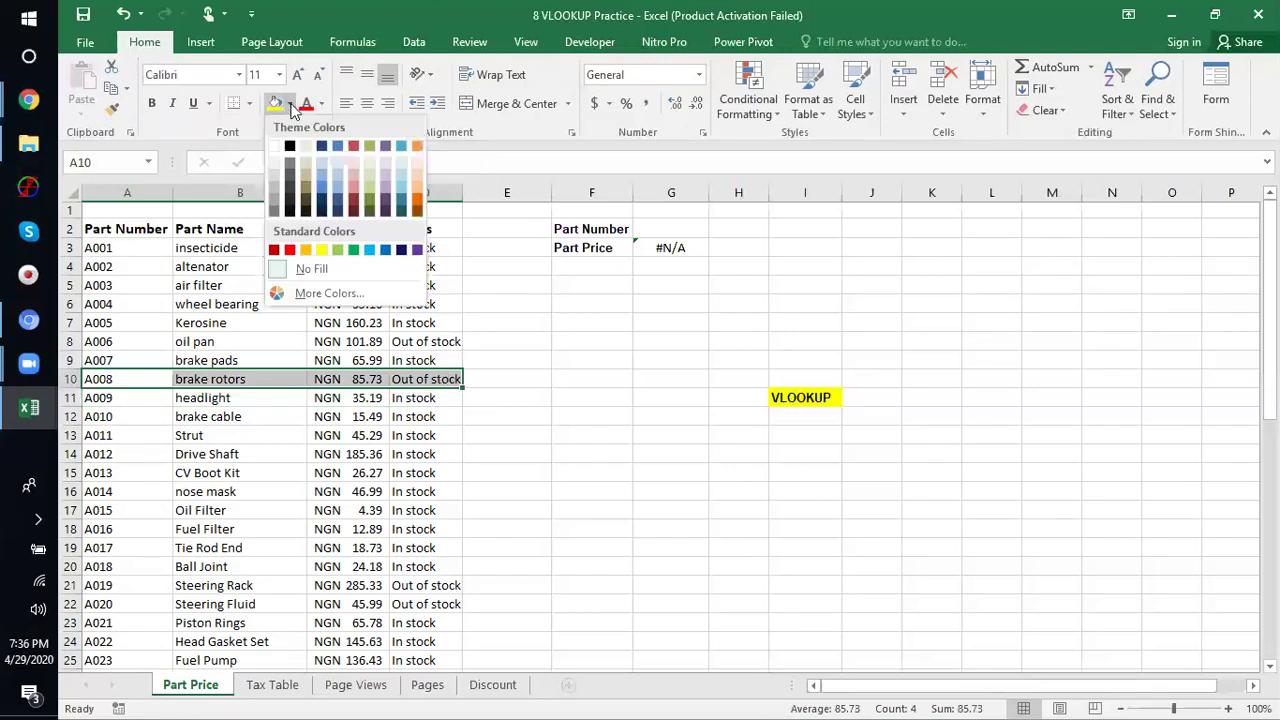
left_click(328, 163)
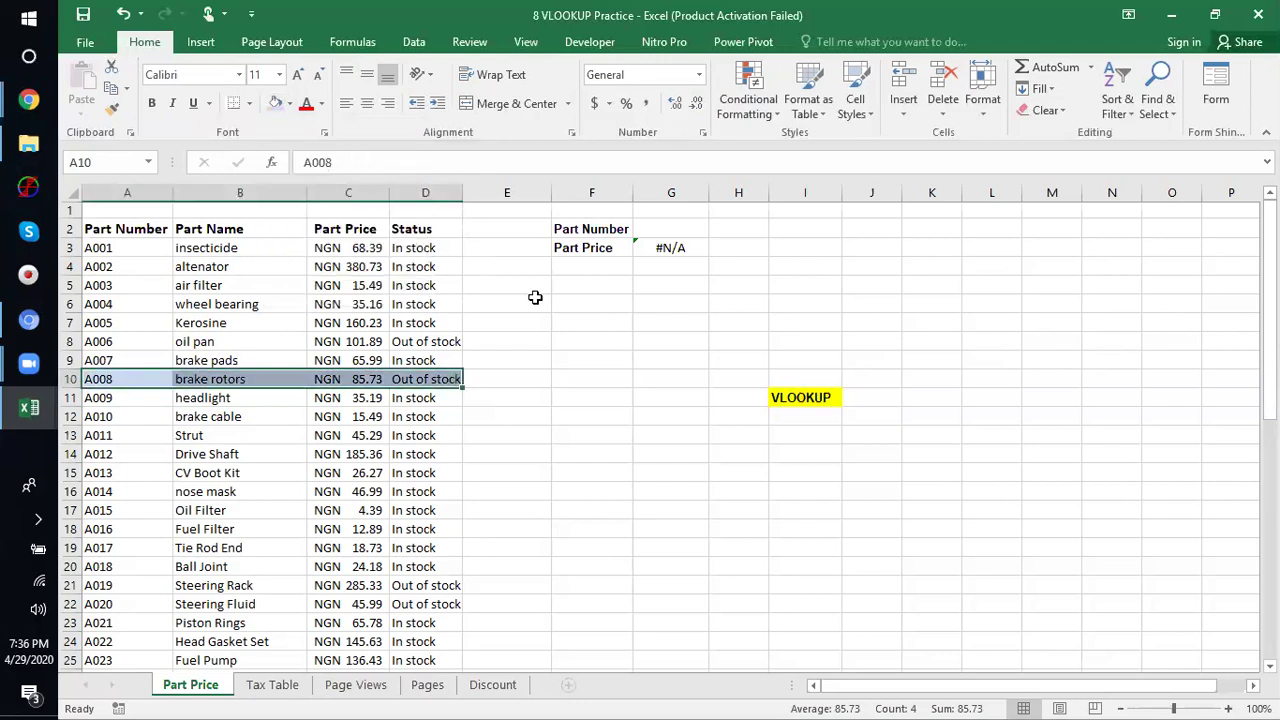
left_click(698, 306)
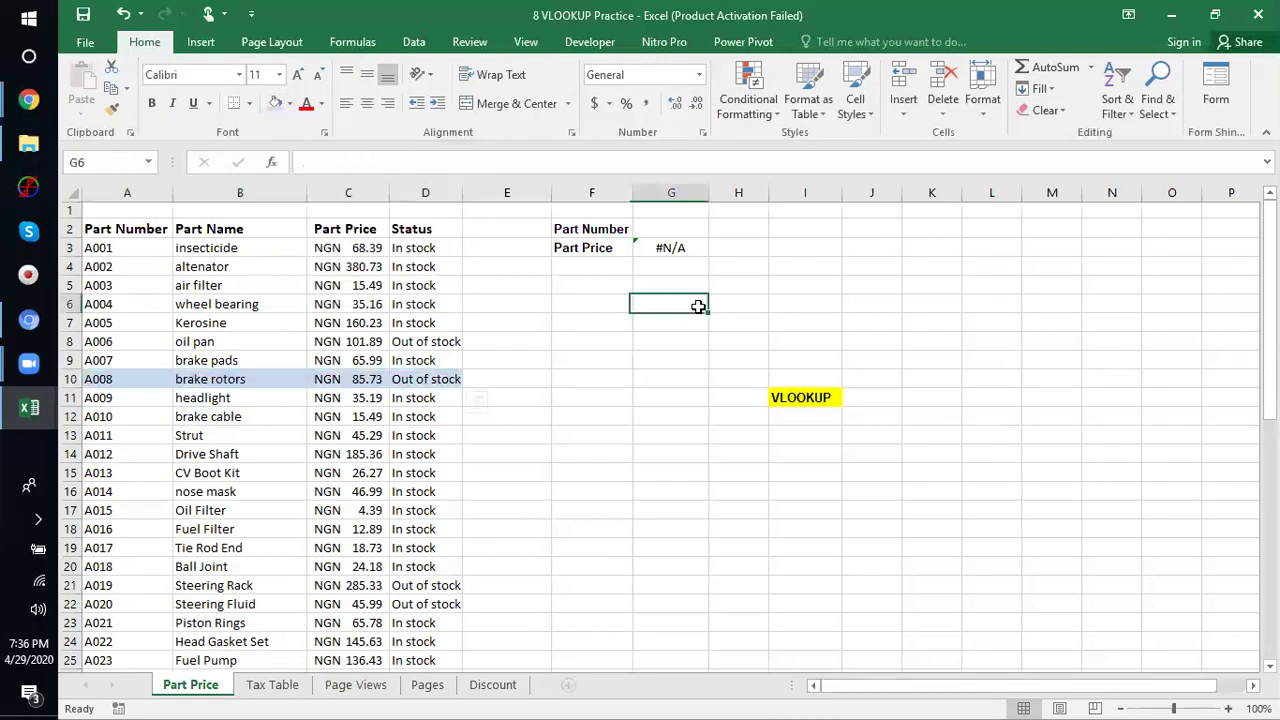
- Enter part number A008 in G2 and compare the price in G3 with the brake rotors price in C10
left_click(666, 231)
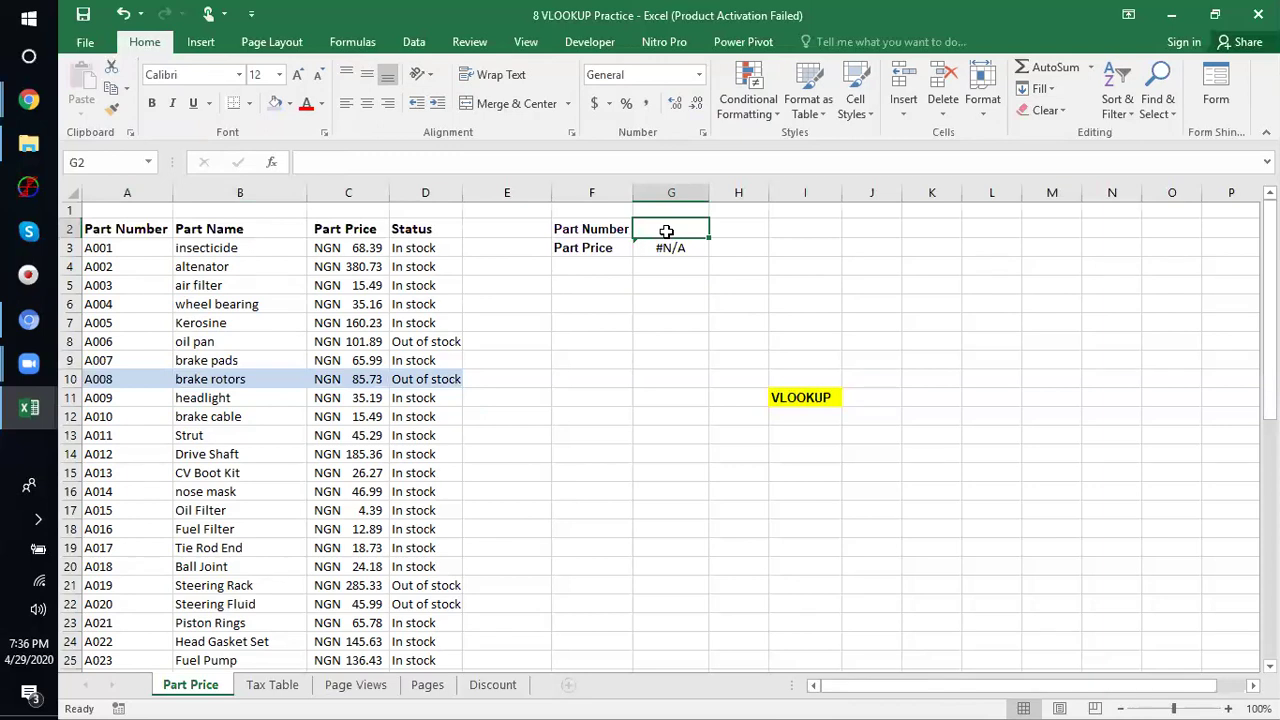
type("A")
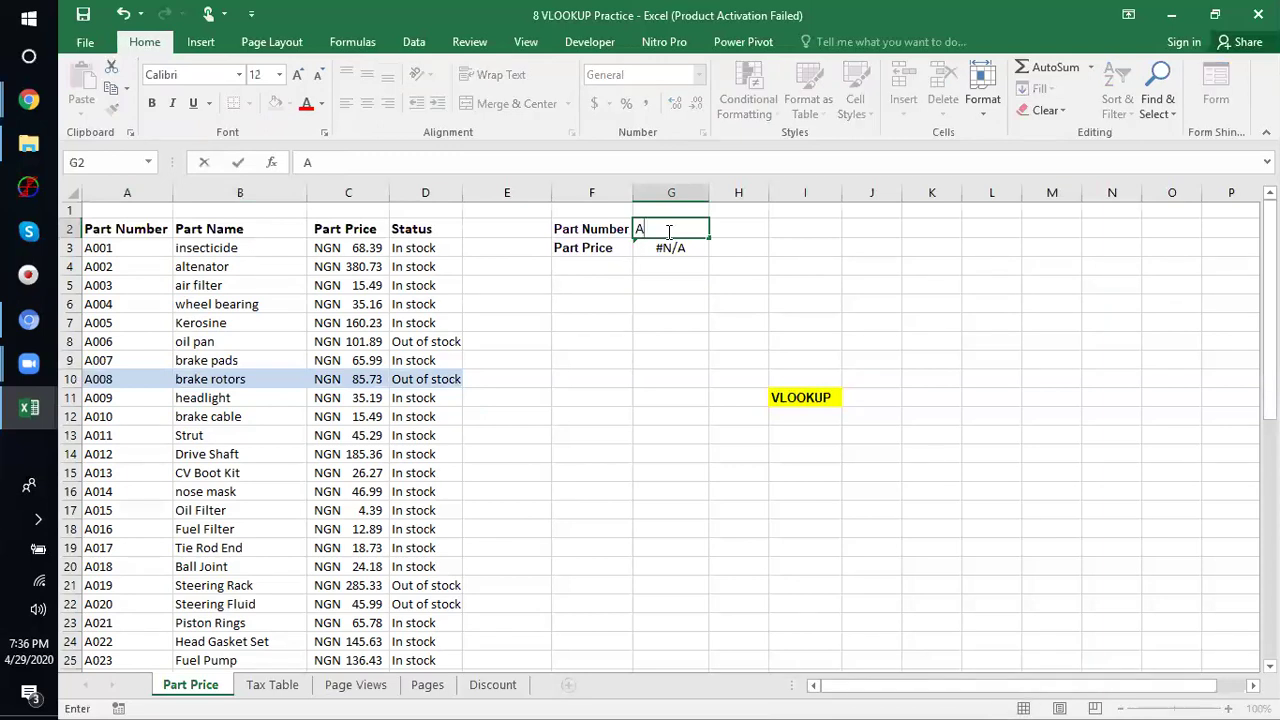
type("008")
key("Return")
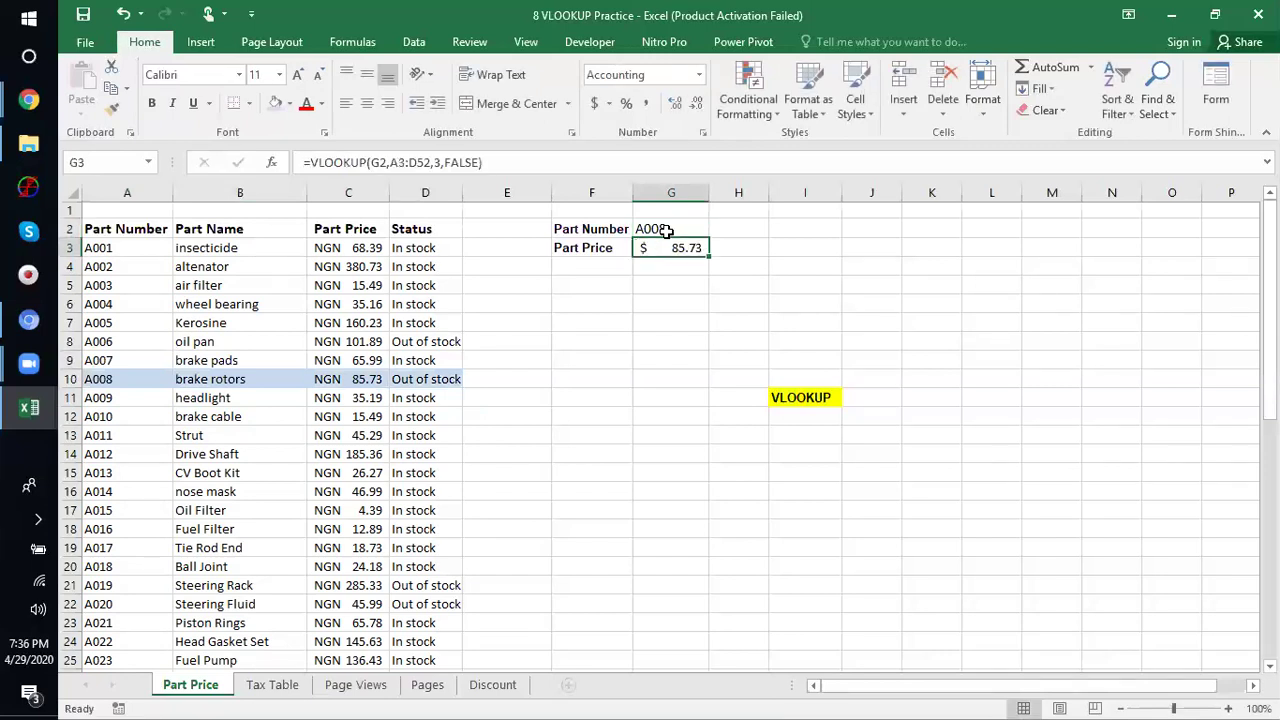
left_click(747, 226)
left_click(685, 251)
left_click(361, 381)
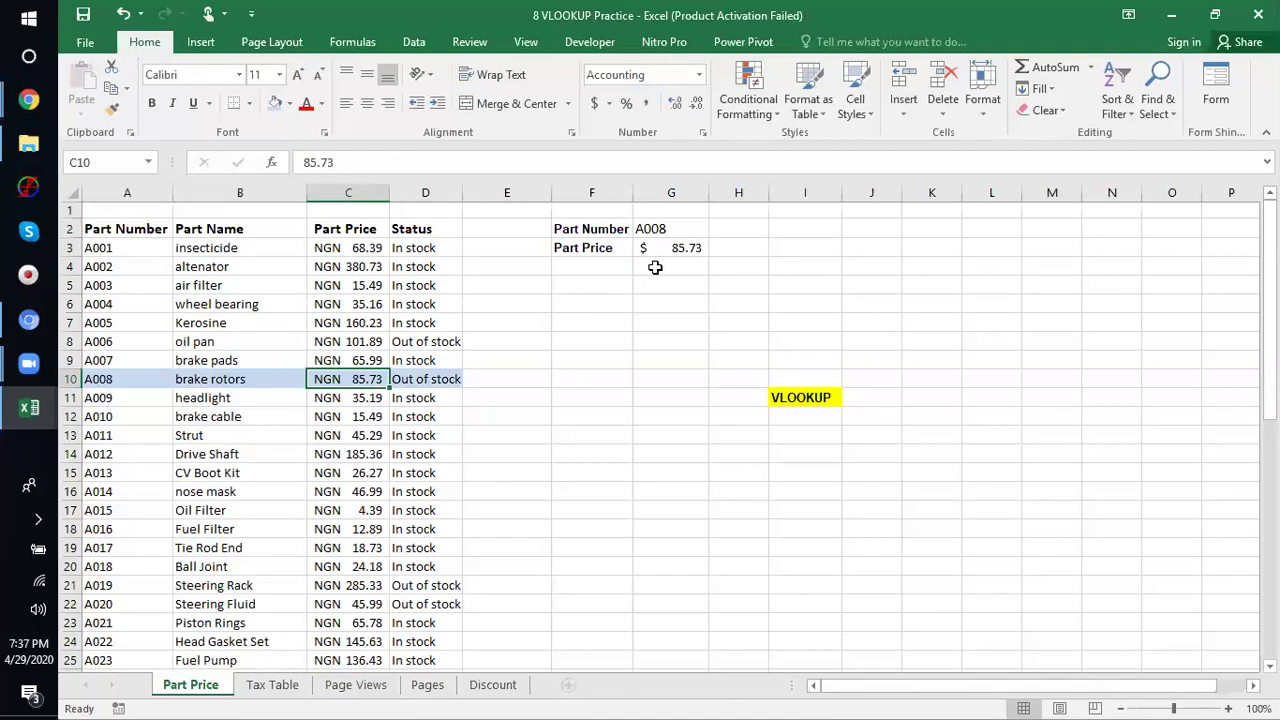
- Clear the part number from G2 and check how the price formula in G3 responds
left_click(687, 225)
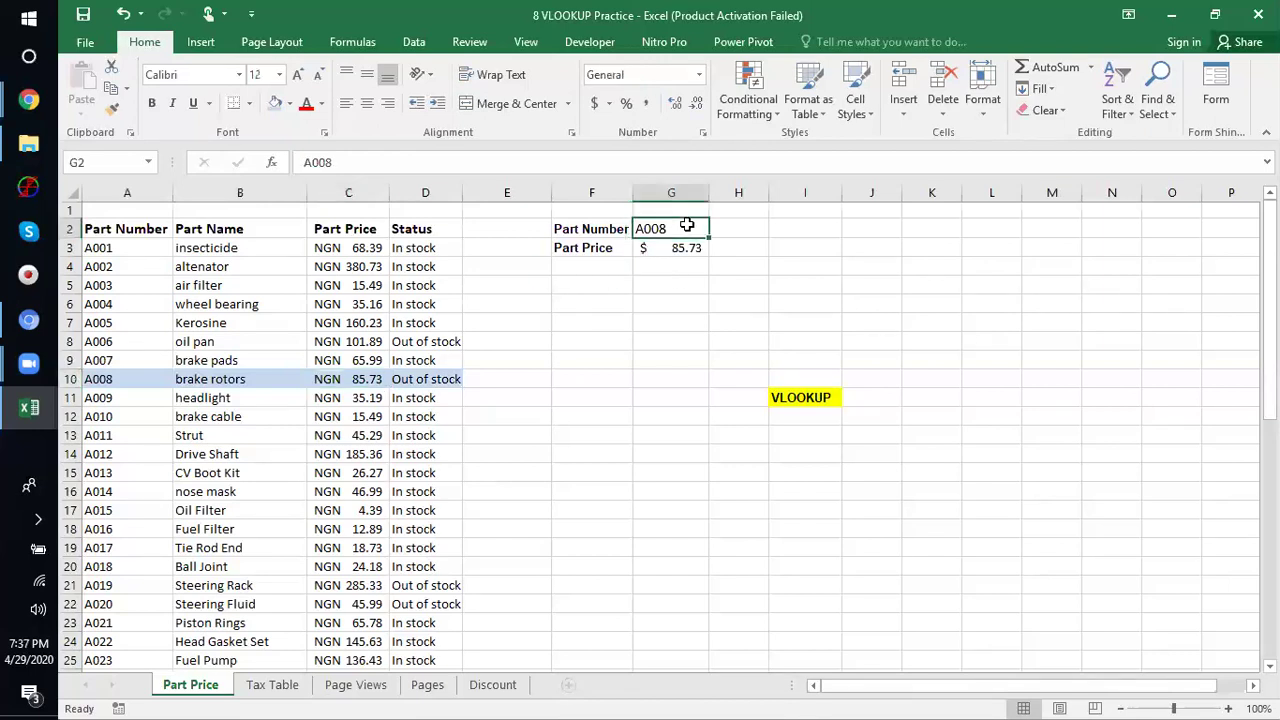
key("BackSpace")
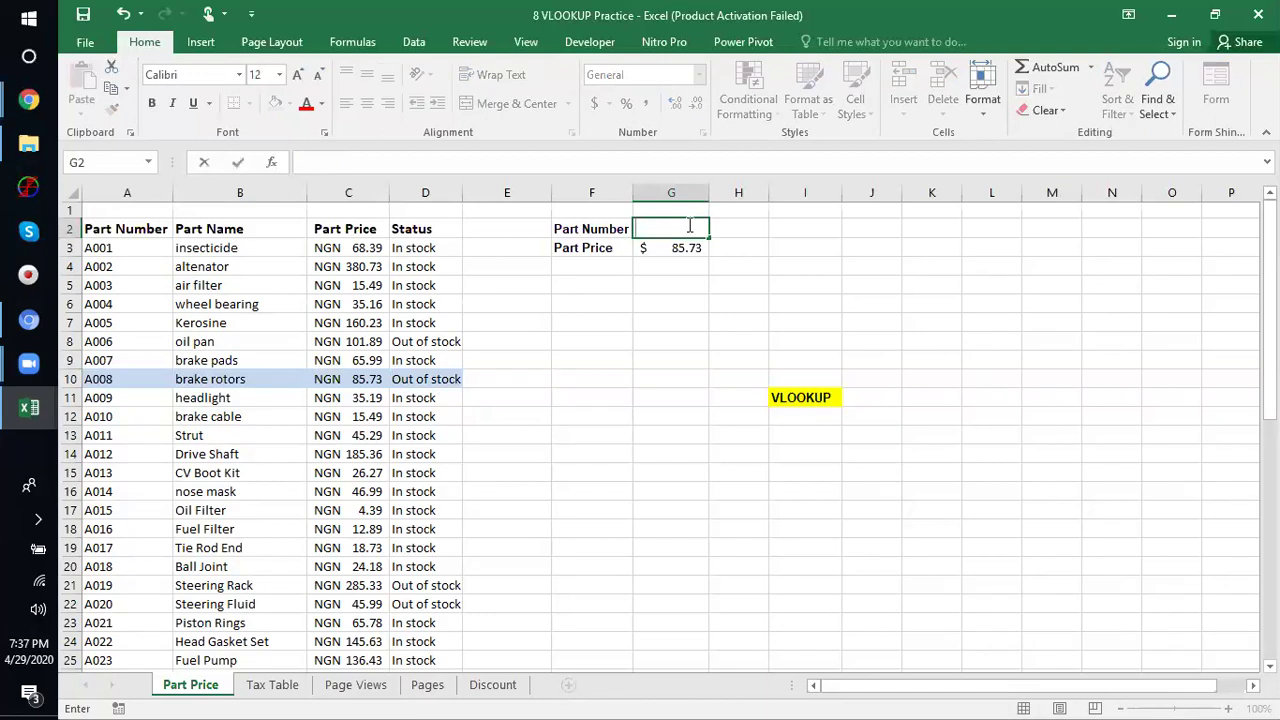
left_click(857, 260)
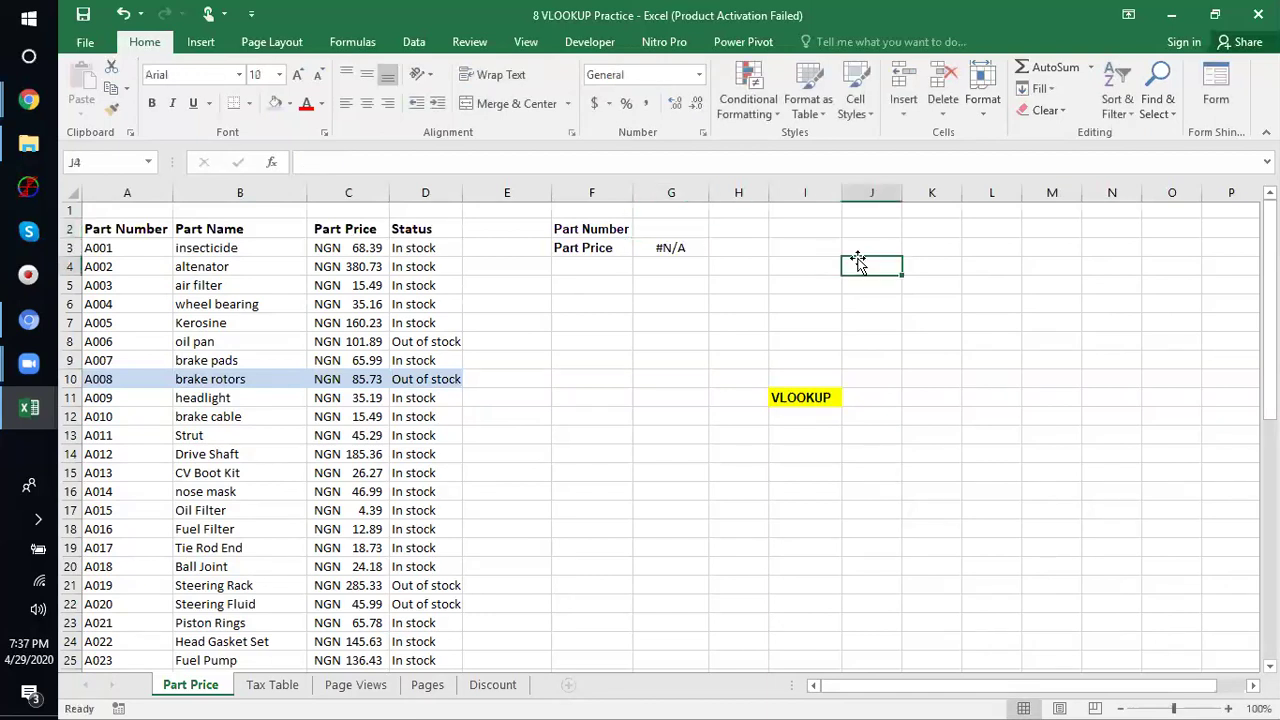
left_click(681, 246)
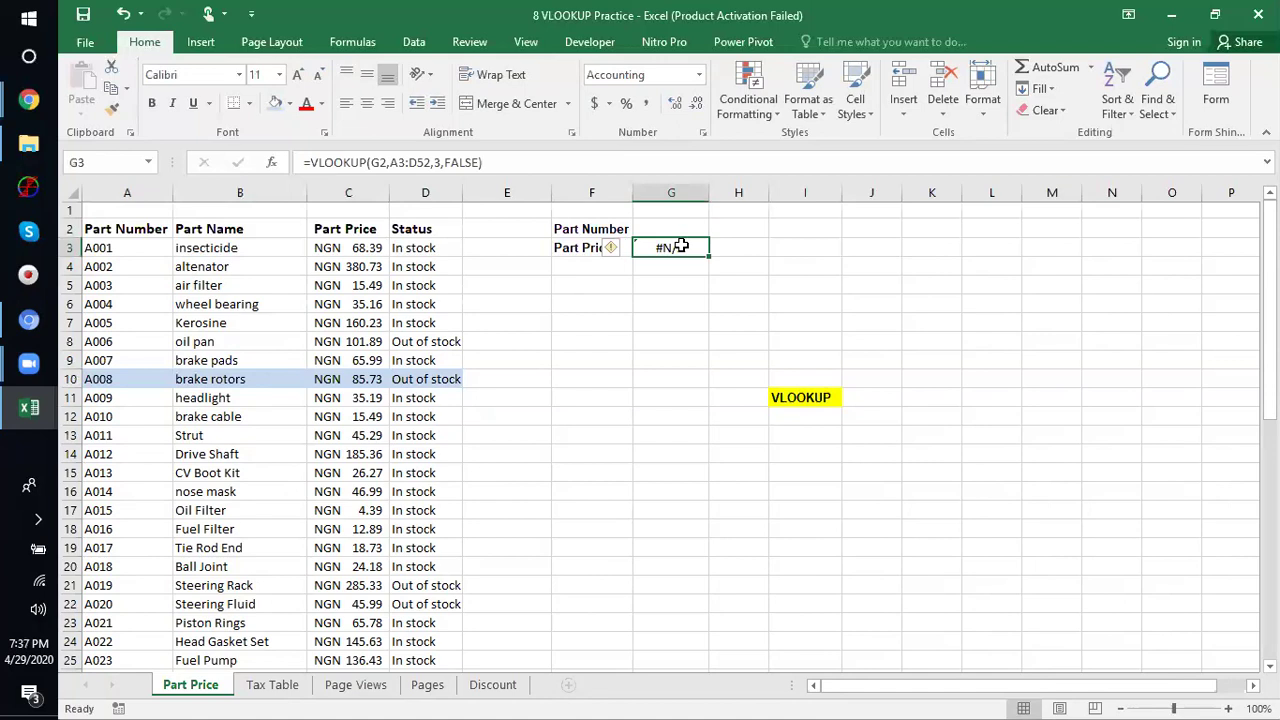
left_click(829, 249)
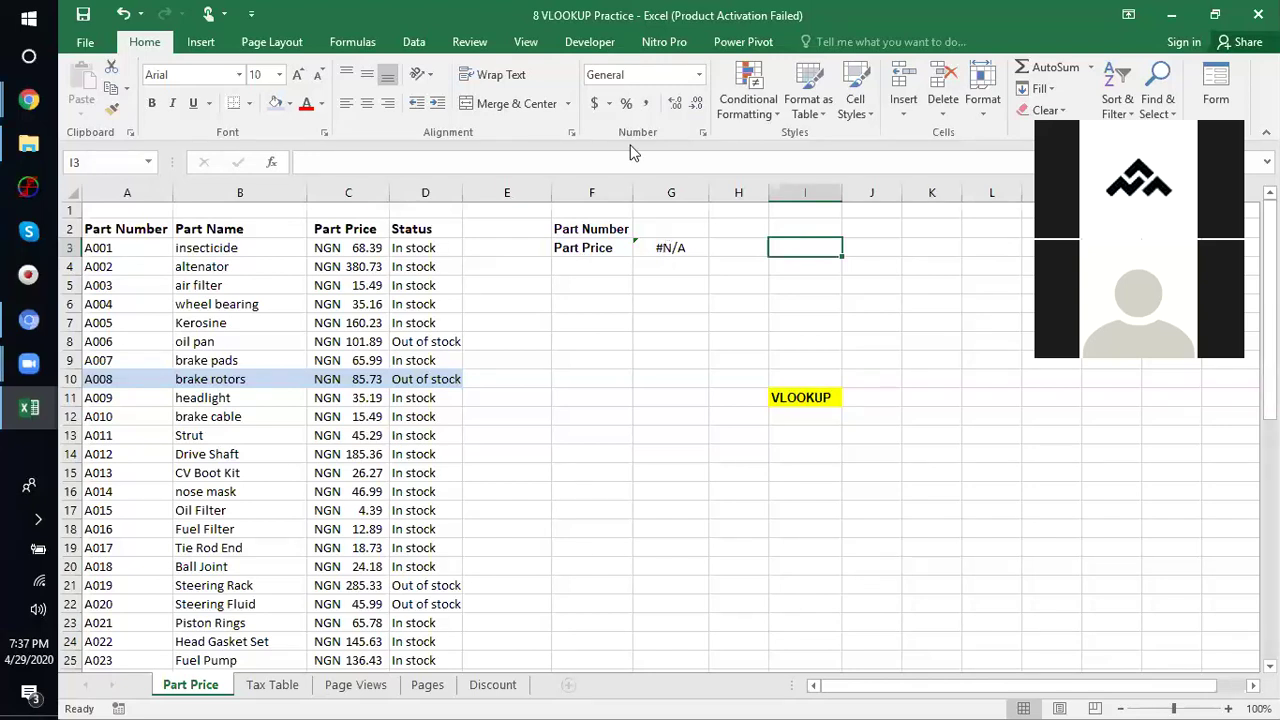
- Insert the IFNA function in front of the VLOOKUP in the G3 formula
left_click(677, 248)
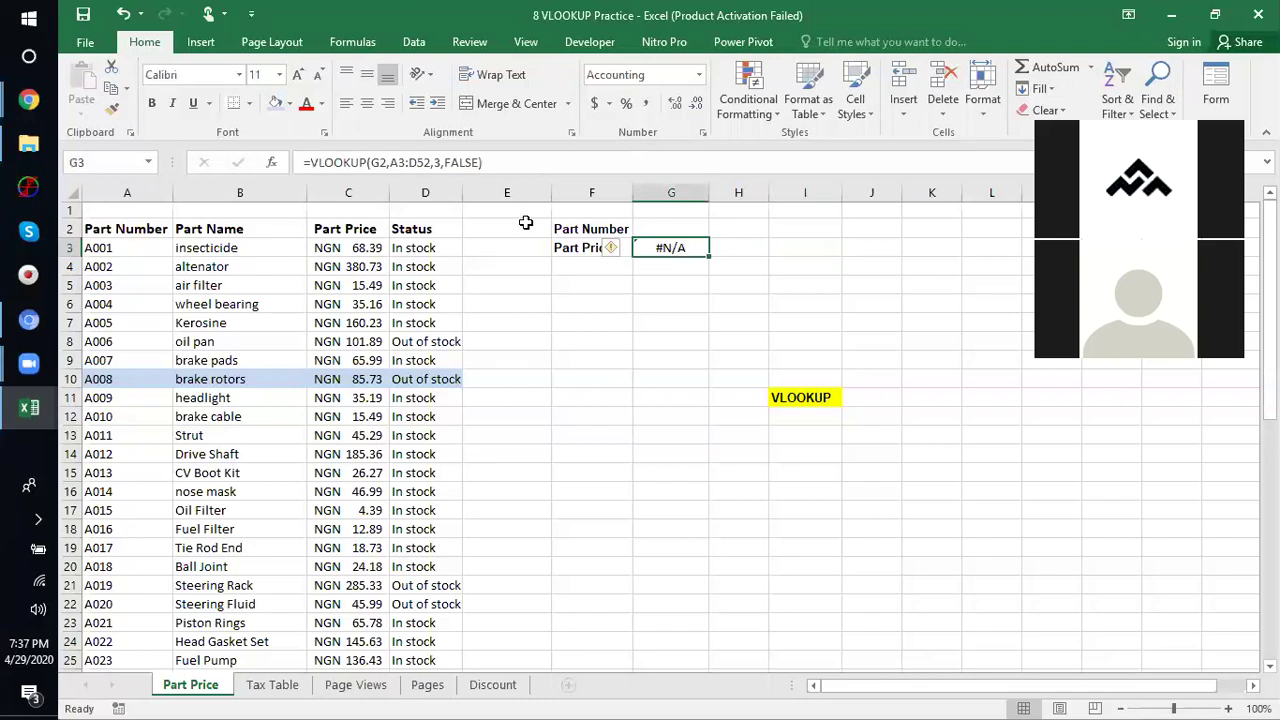
left_click(308, 162)
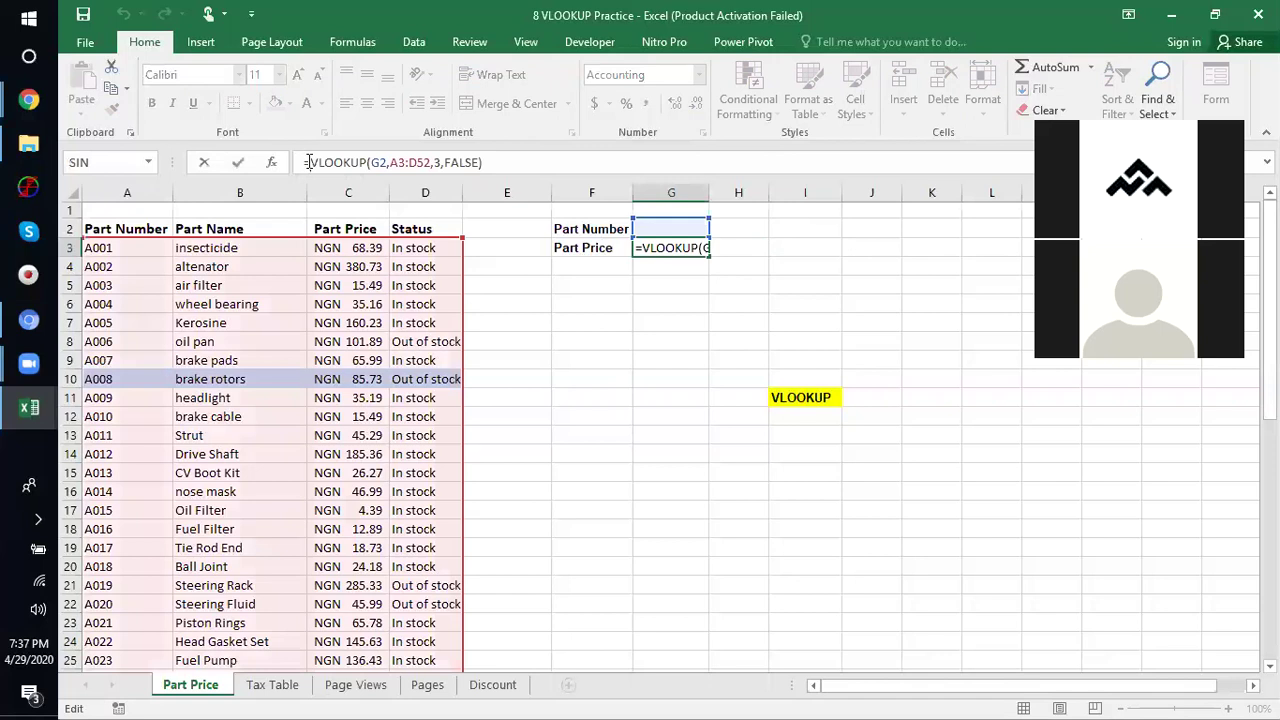
type("if")
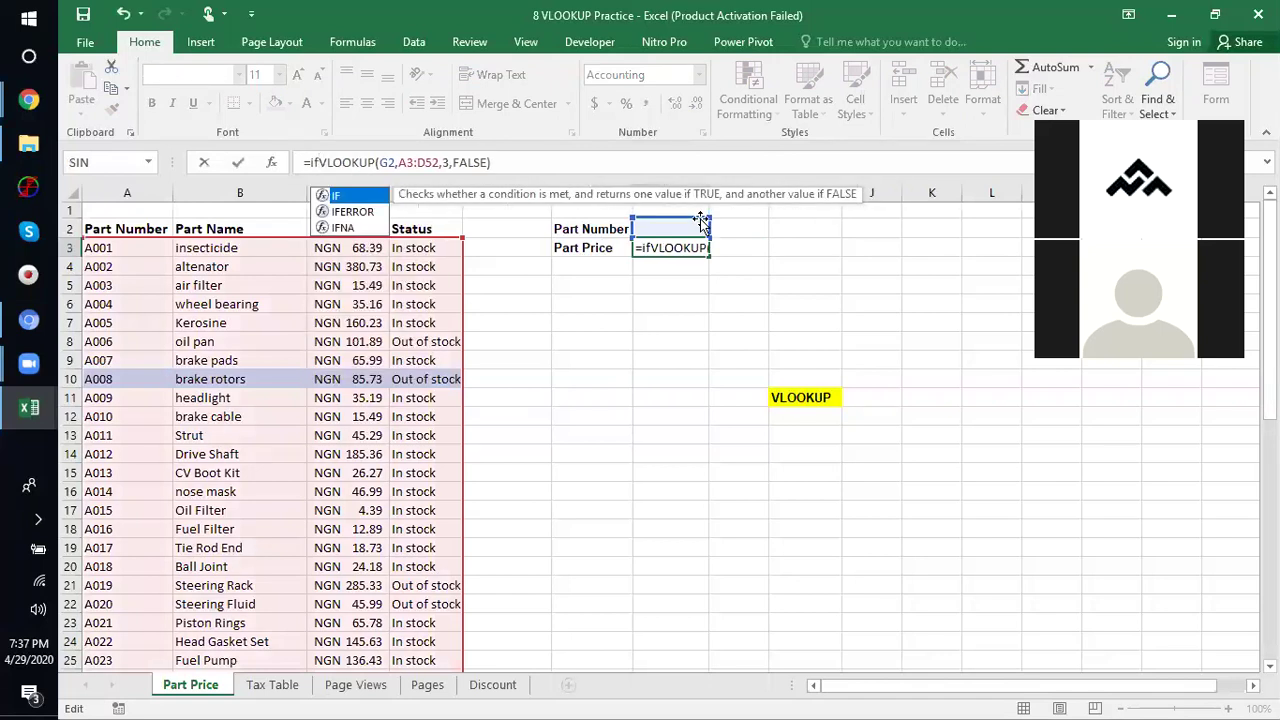
key("Down")
key("Down")
key("Tab")
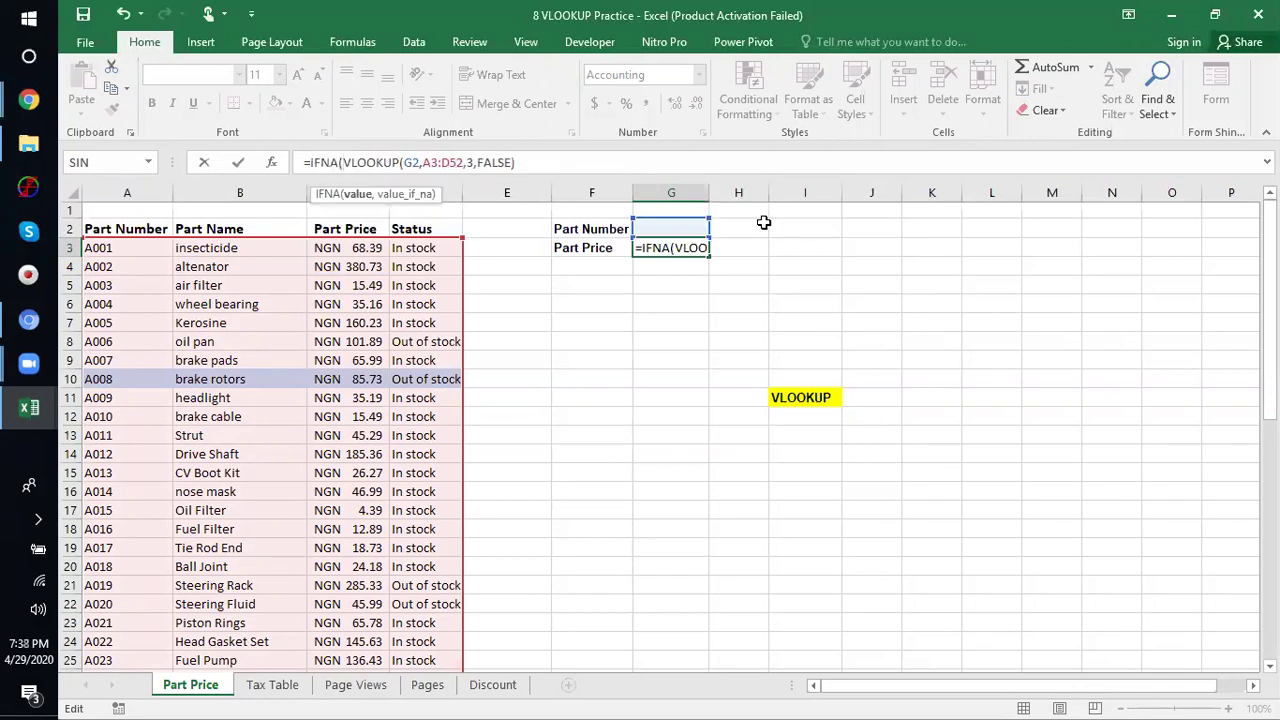
left_click(511, 162)
type(")")
type("(")
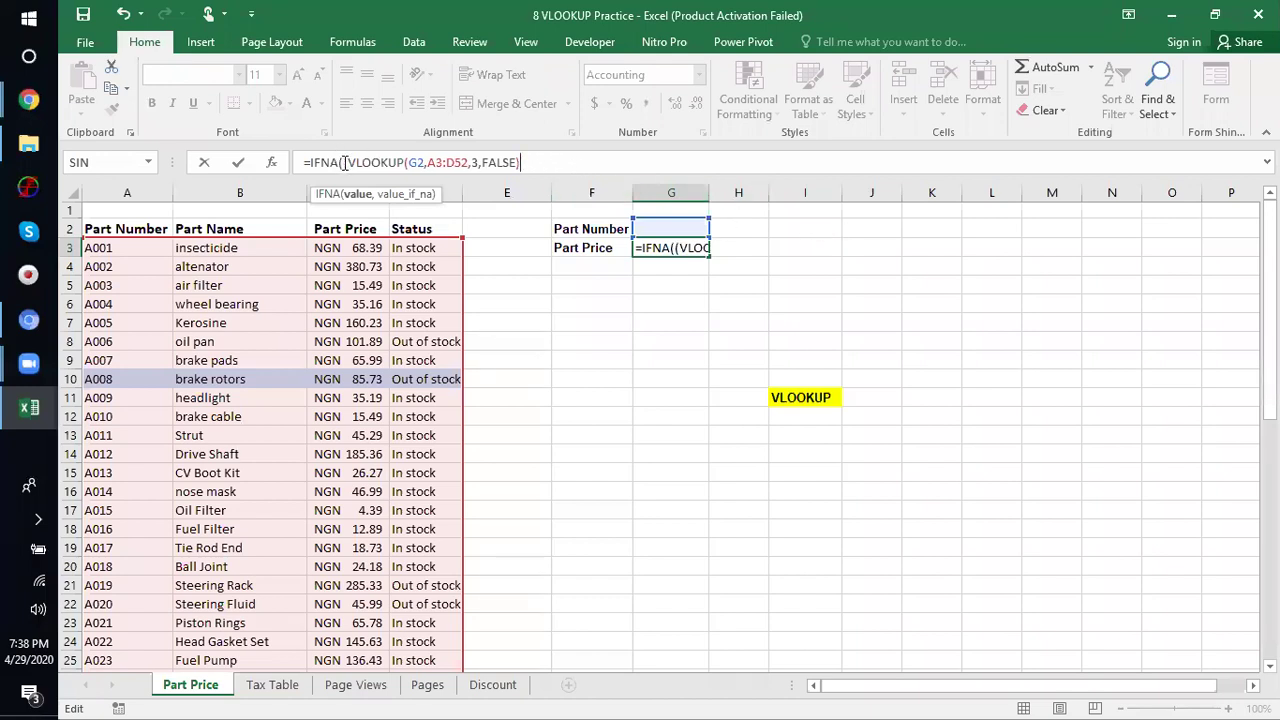
key("BackSpace")
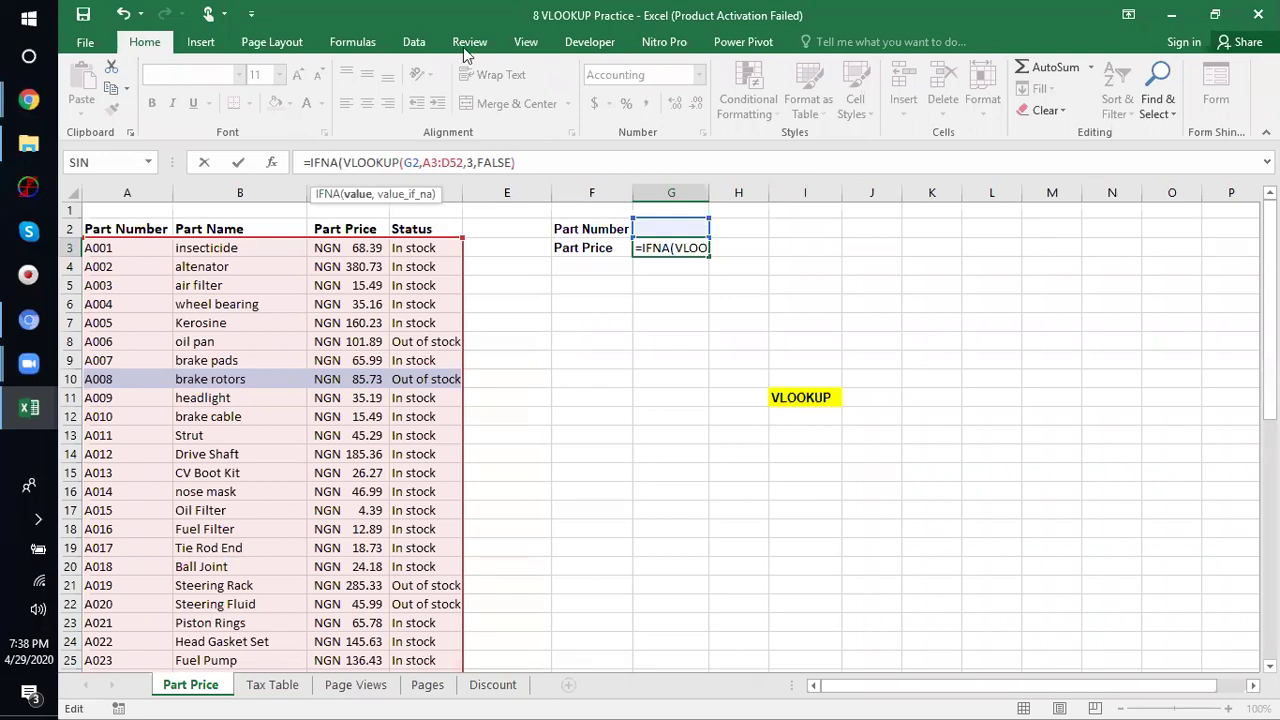
- Add an empty string "" as the IFNA fallback value, close the G3 formula and check it
left_click(556, 164)
type(",")
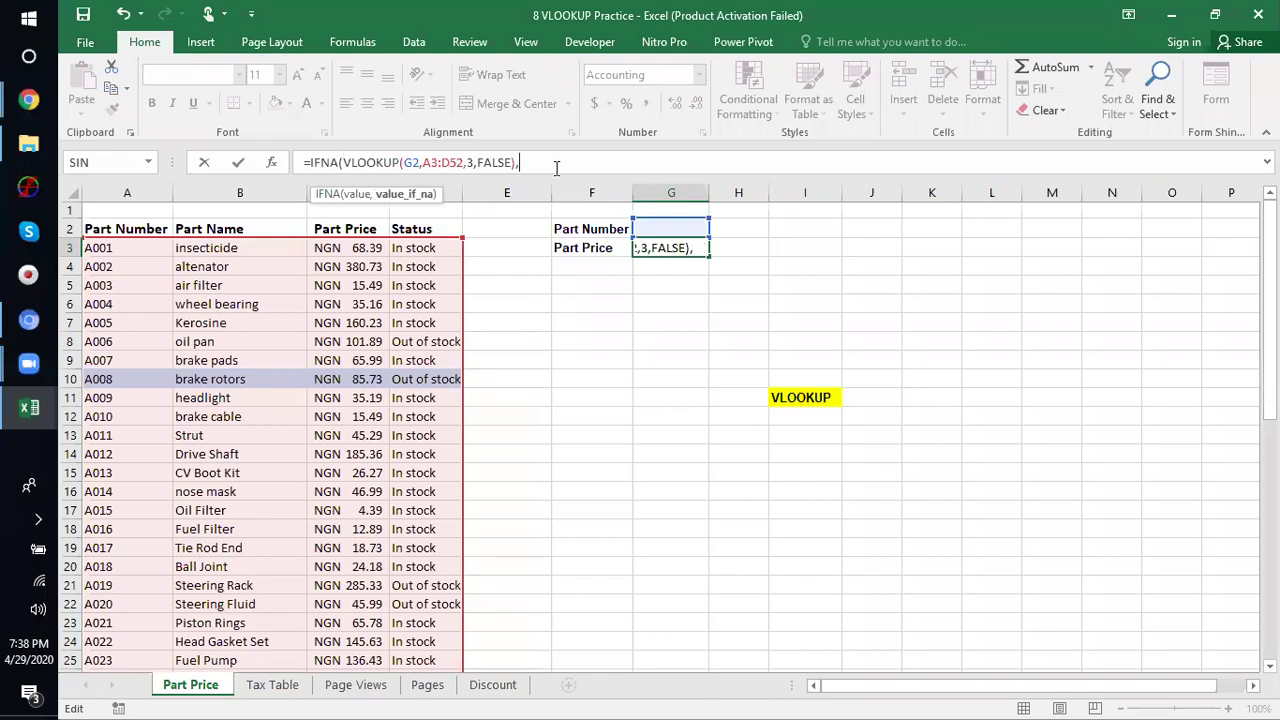
type("\"\")")
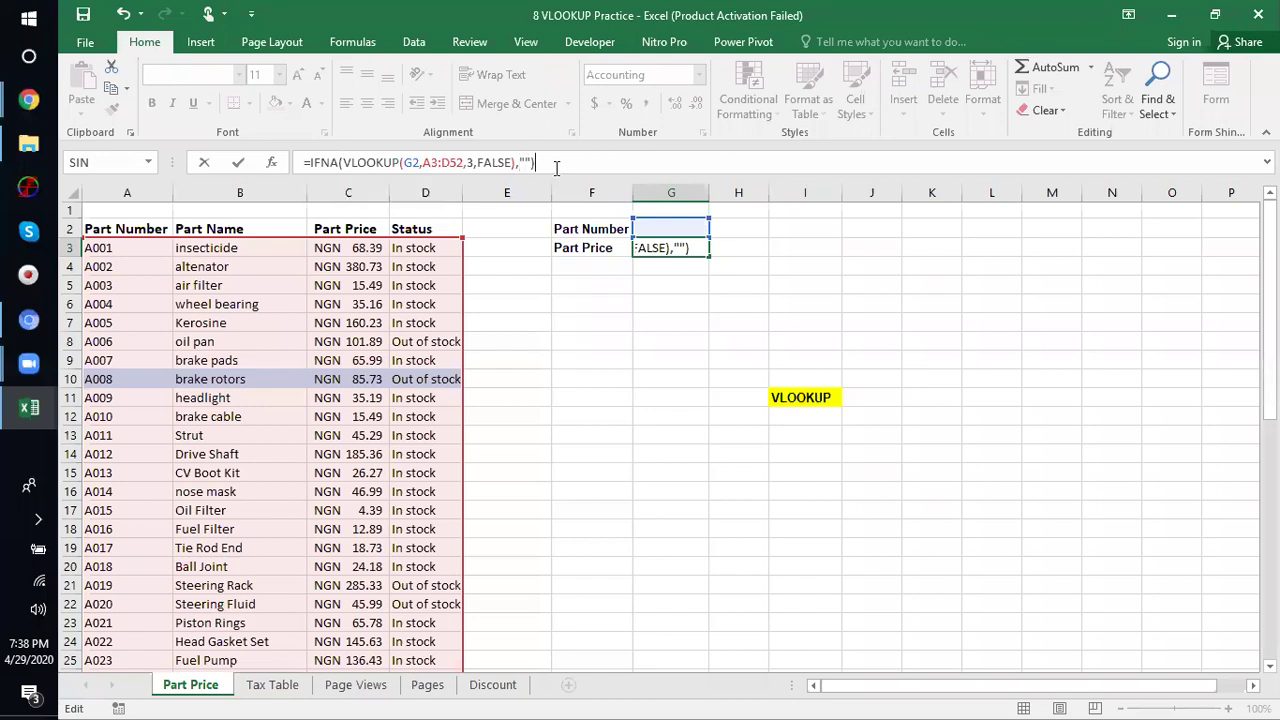
key("Return")
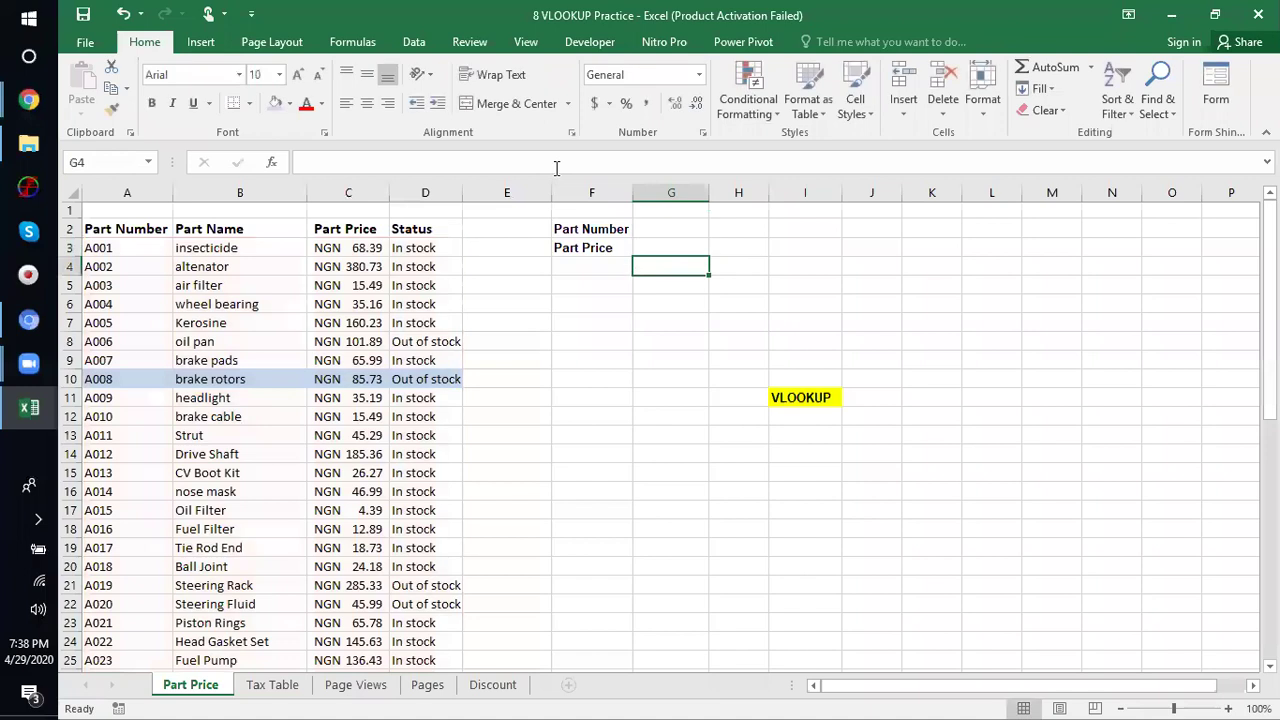
left_click(690, 248)
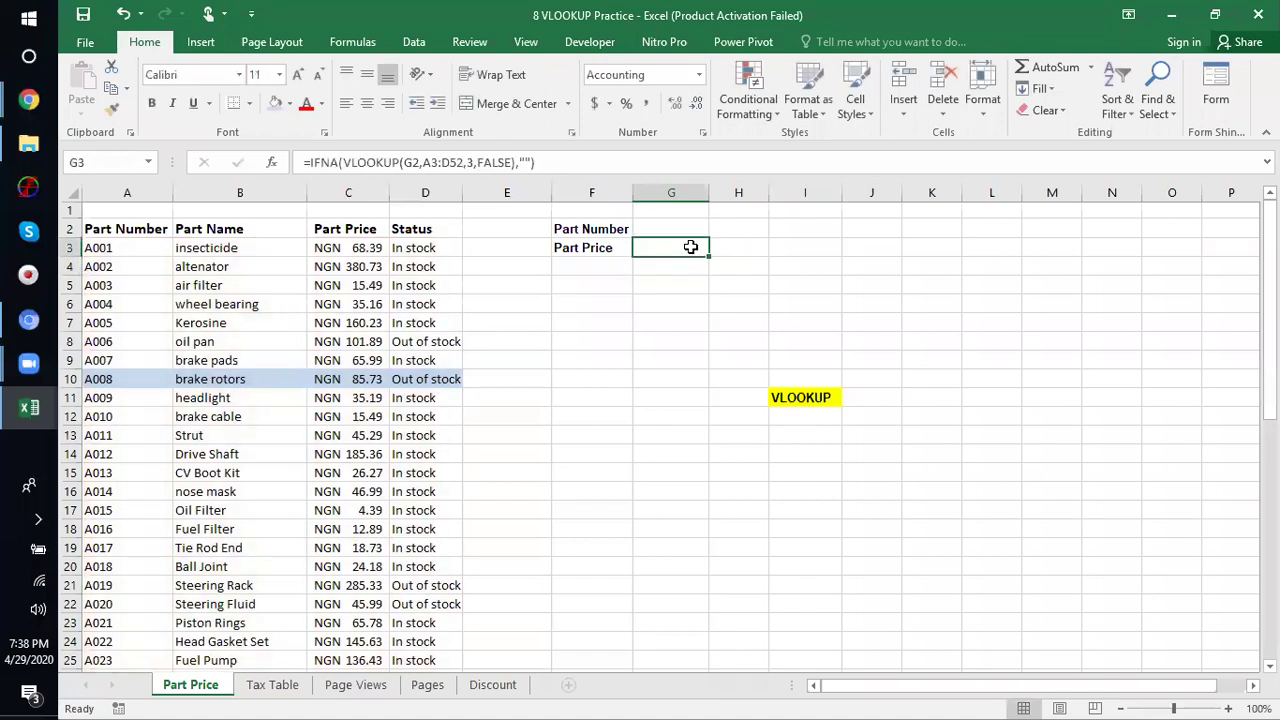
left_click(682, 295)
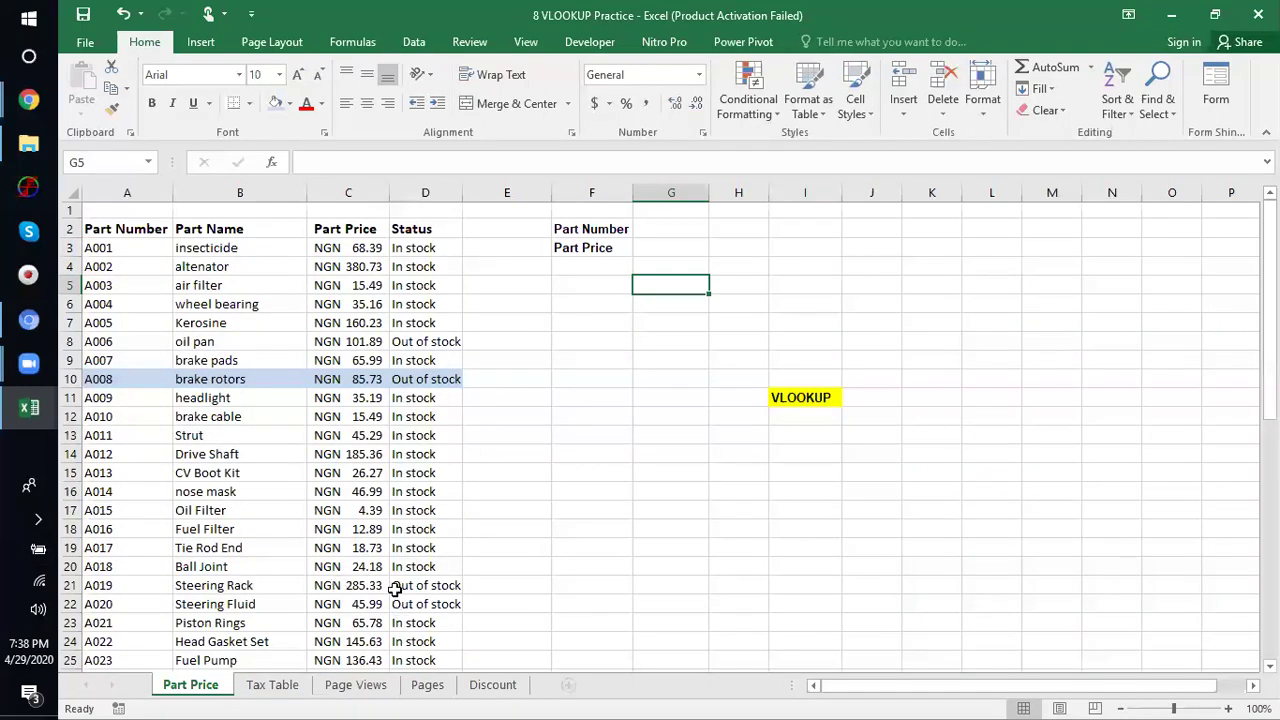
- Highlight the oil filter row A17:D17 with a light red fill
left_click_drag(100, 510, 447, 510)
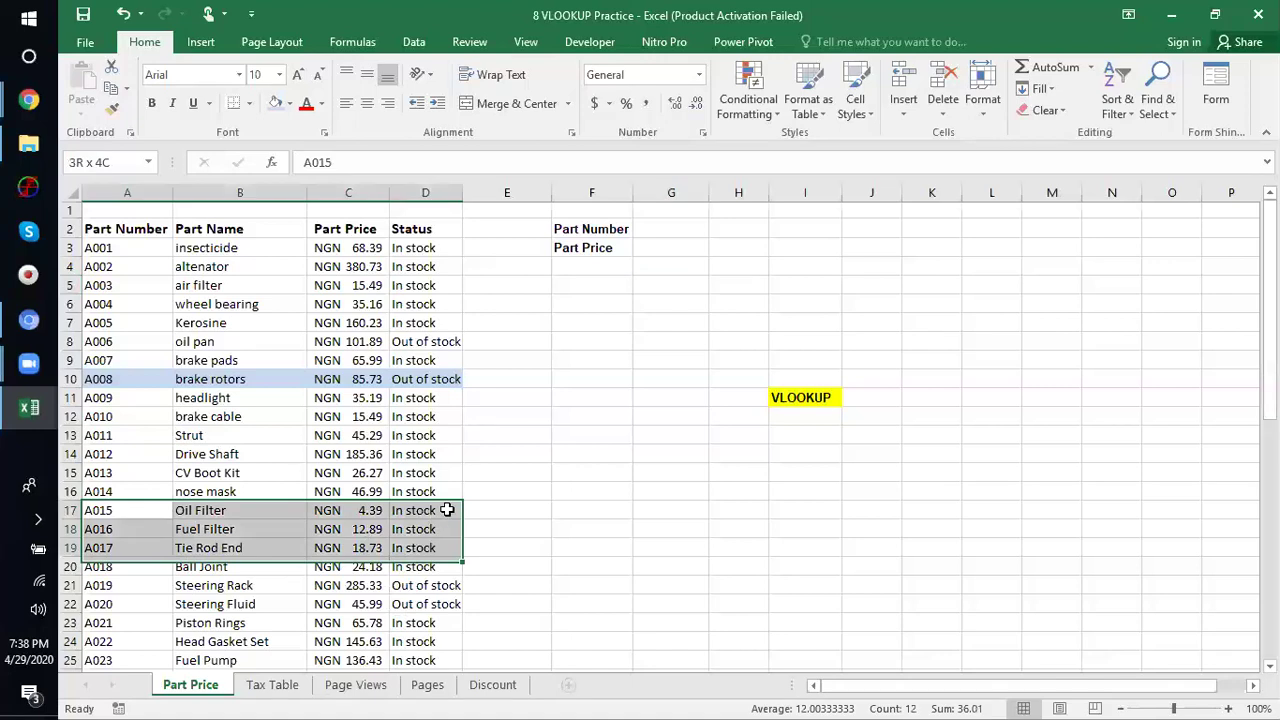
left_click_drag(447, 510, 446, 509)
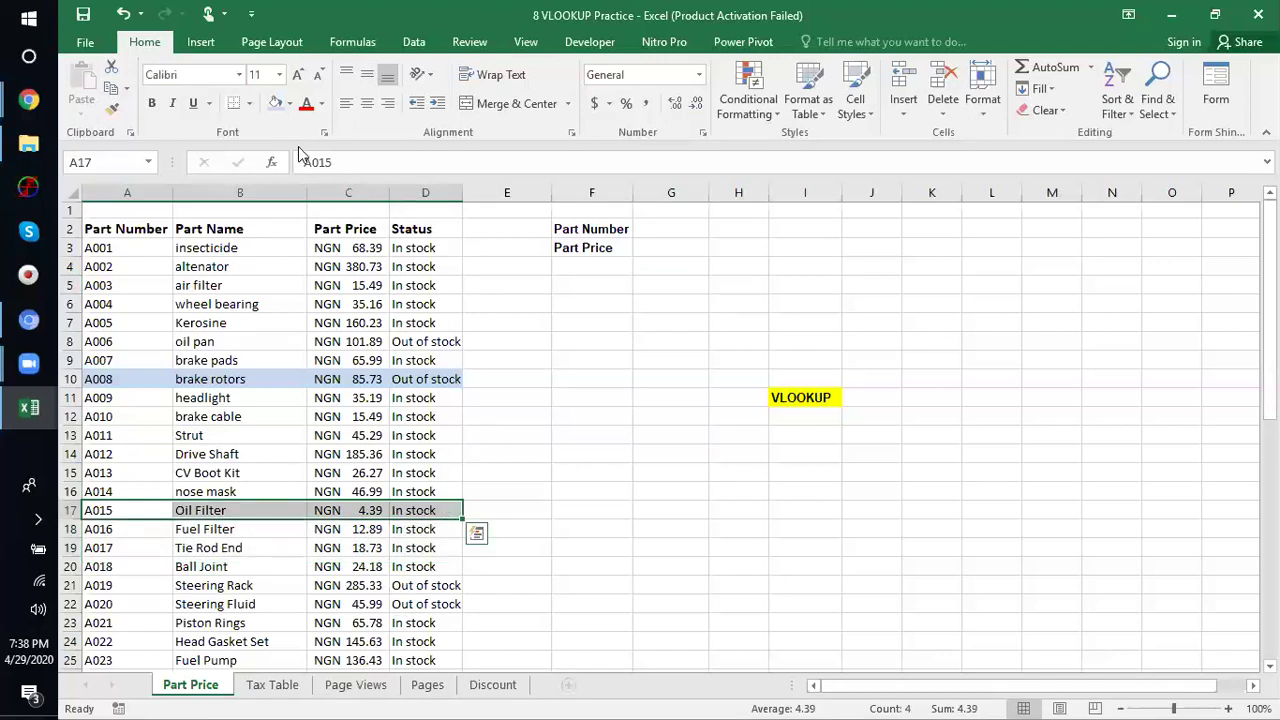
left_click(288, 106)
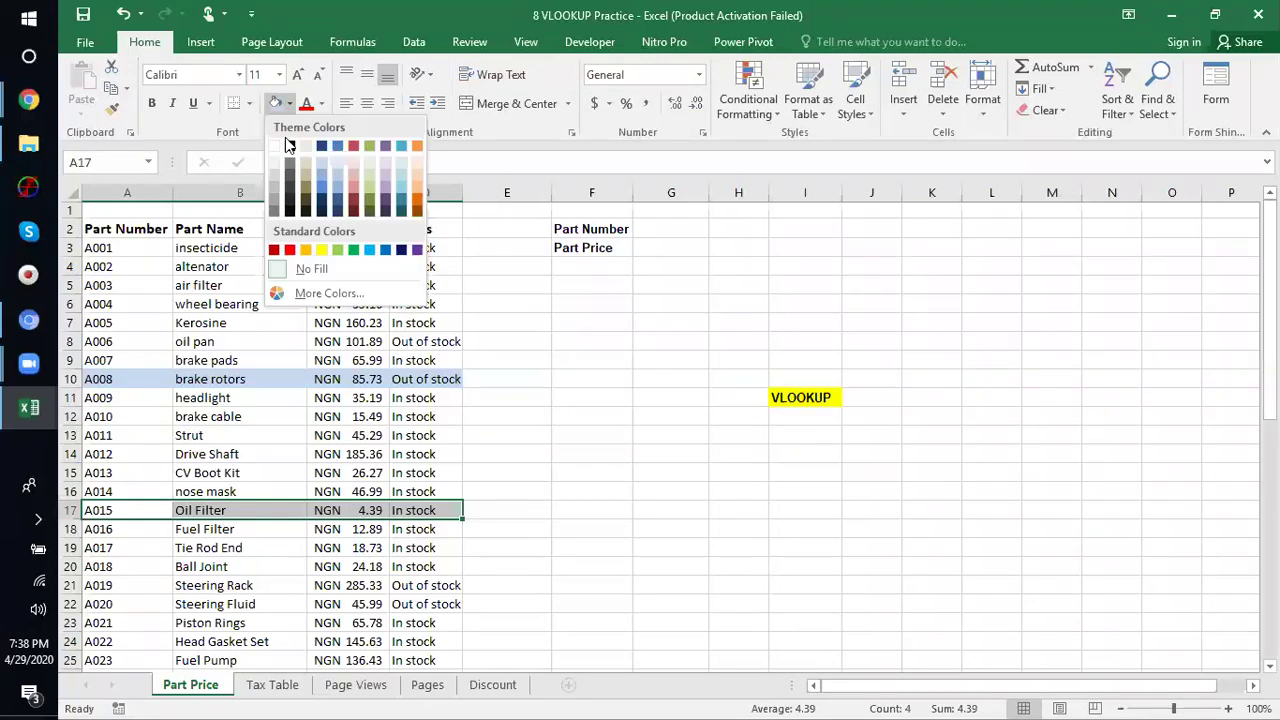
left_click(354, 178)
left_click(660, 320)
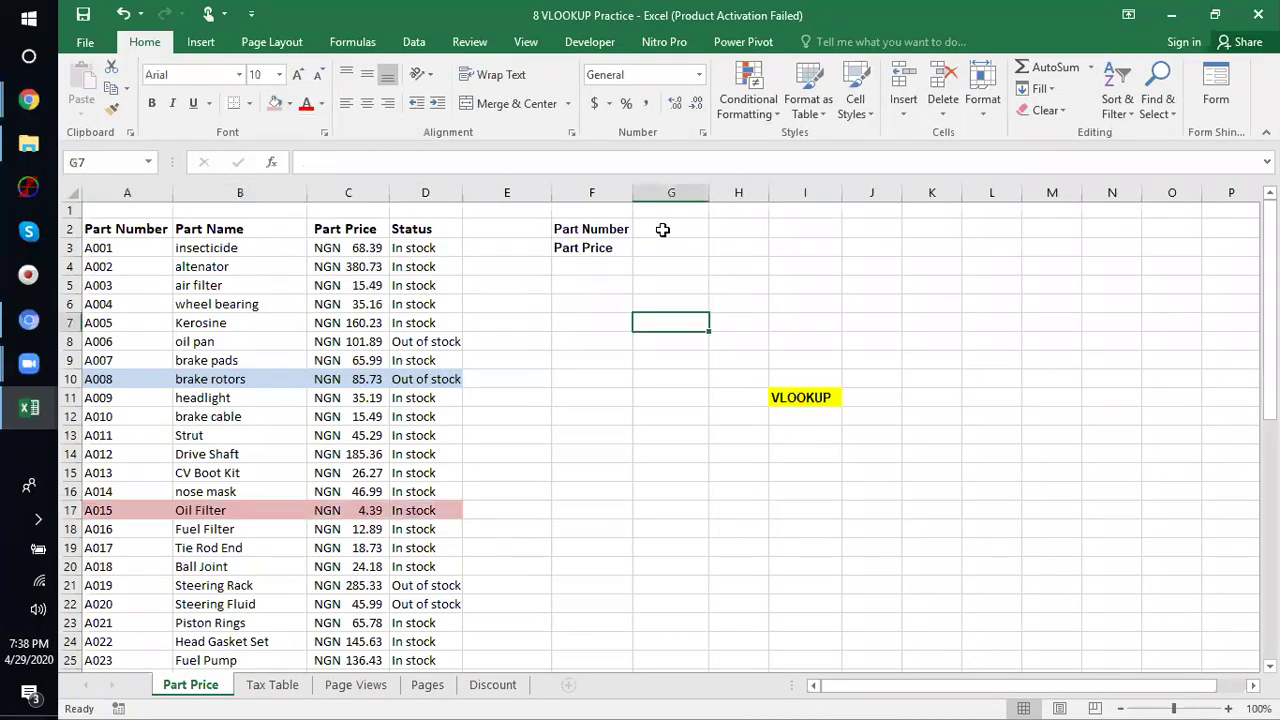
- Enter part number A015 in G2 and compare the price in G3 with the oil filter price in C17
left_click(662, 230)
type("A015")
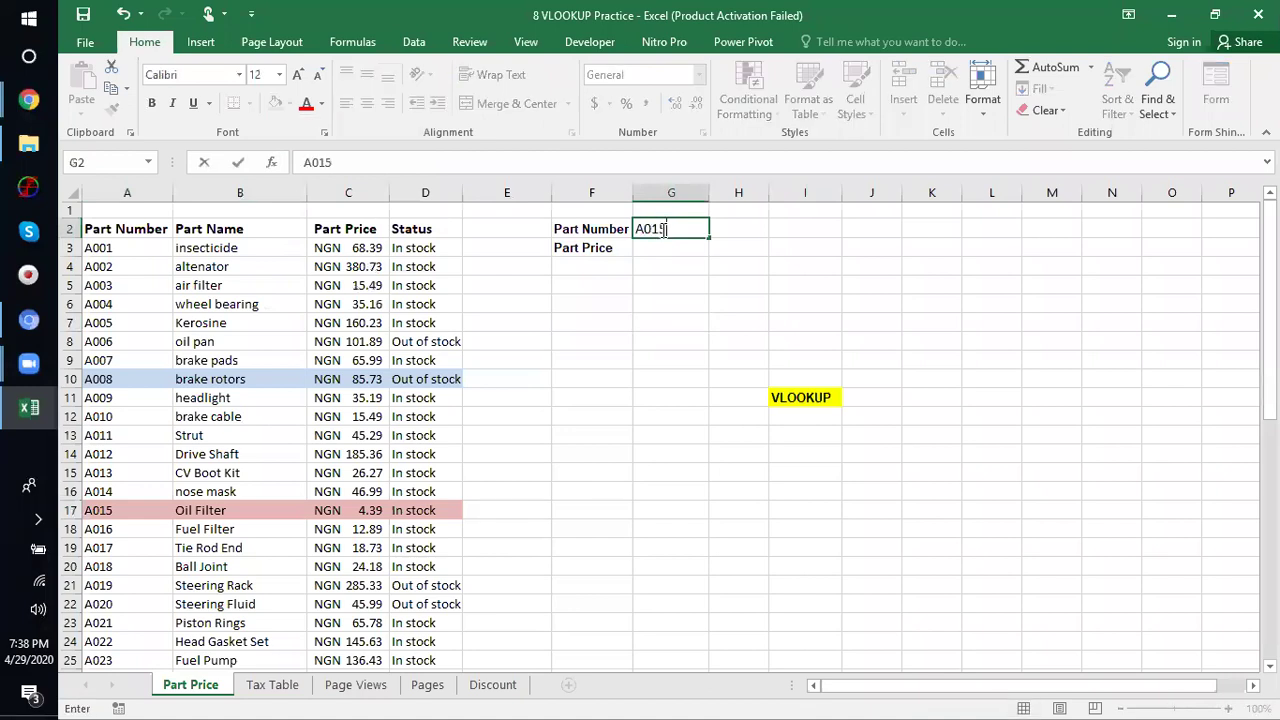
key("Tab")
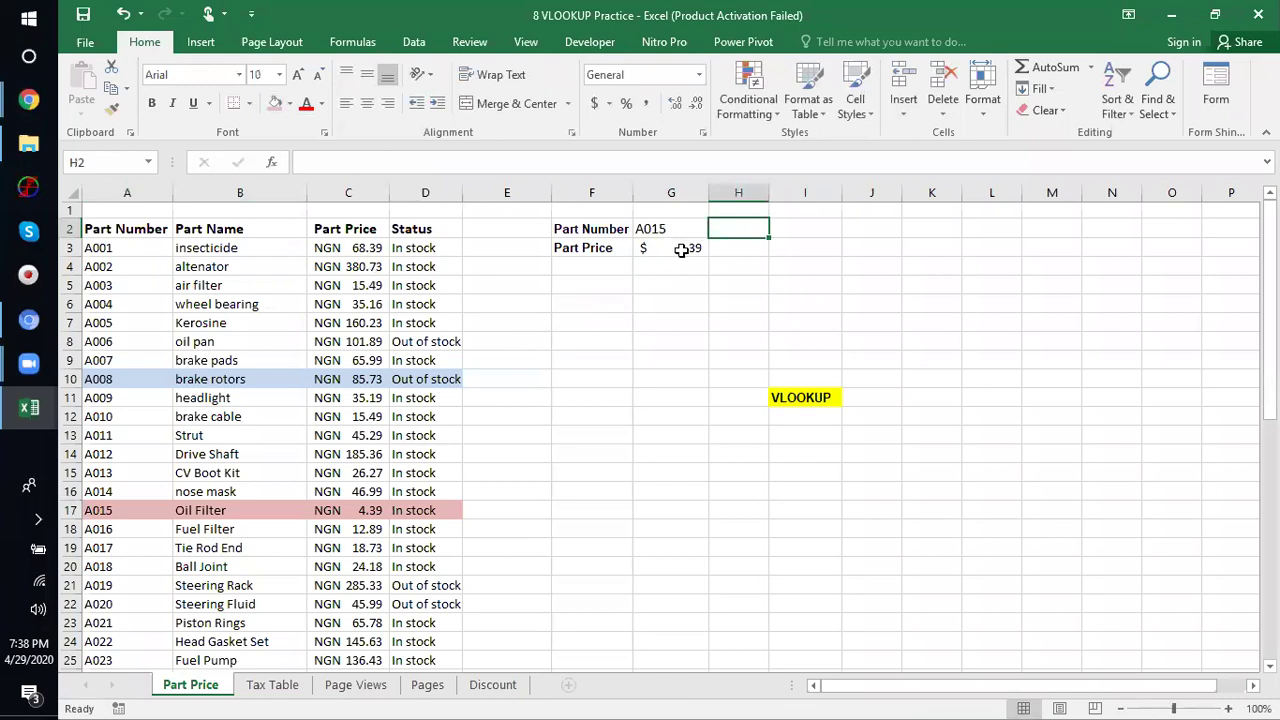
key("Left")
key("Down")
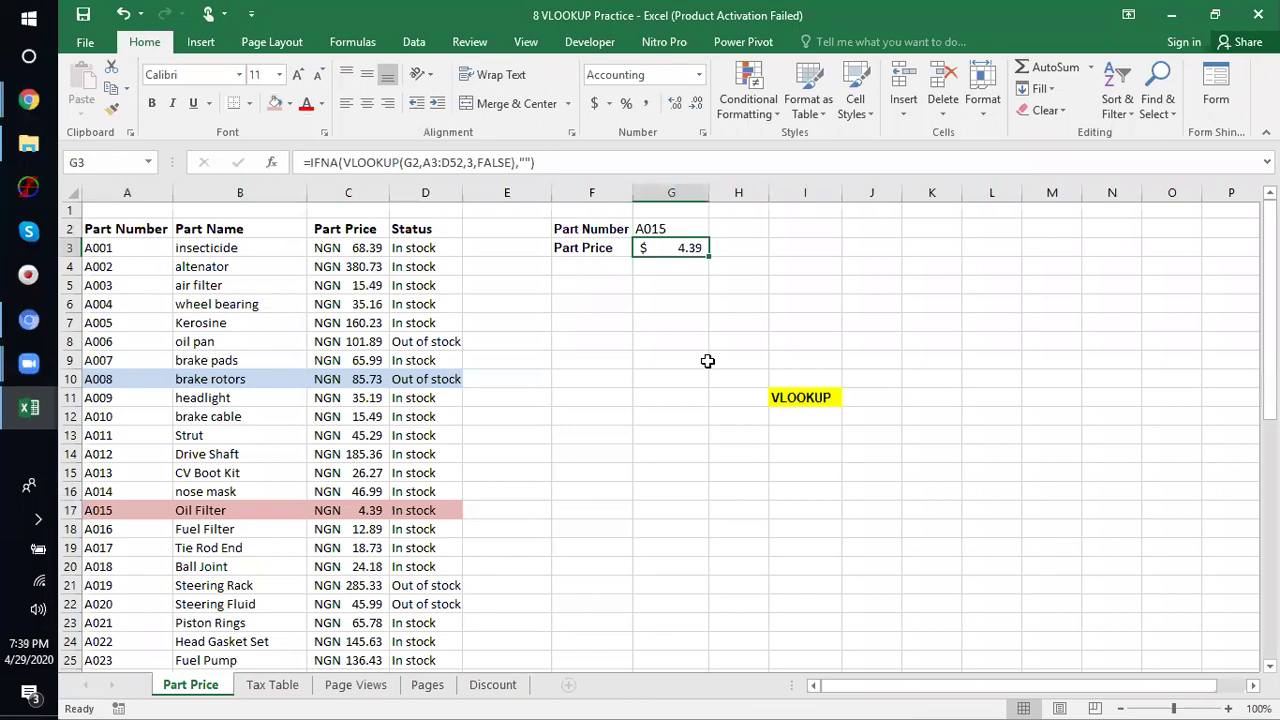
left_click(369, 510)
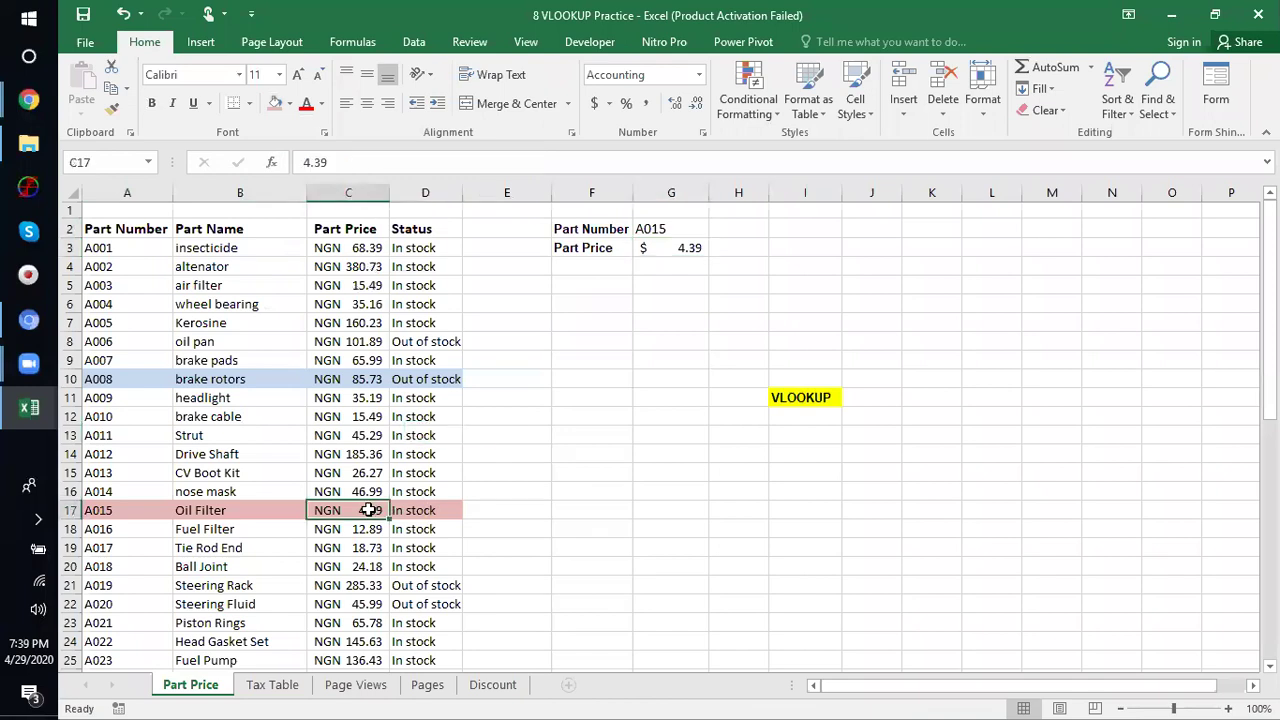
left_click(754, 380)
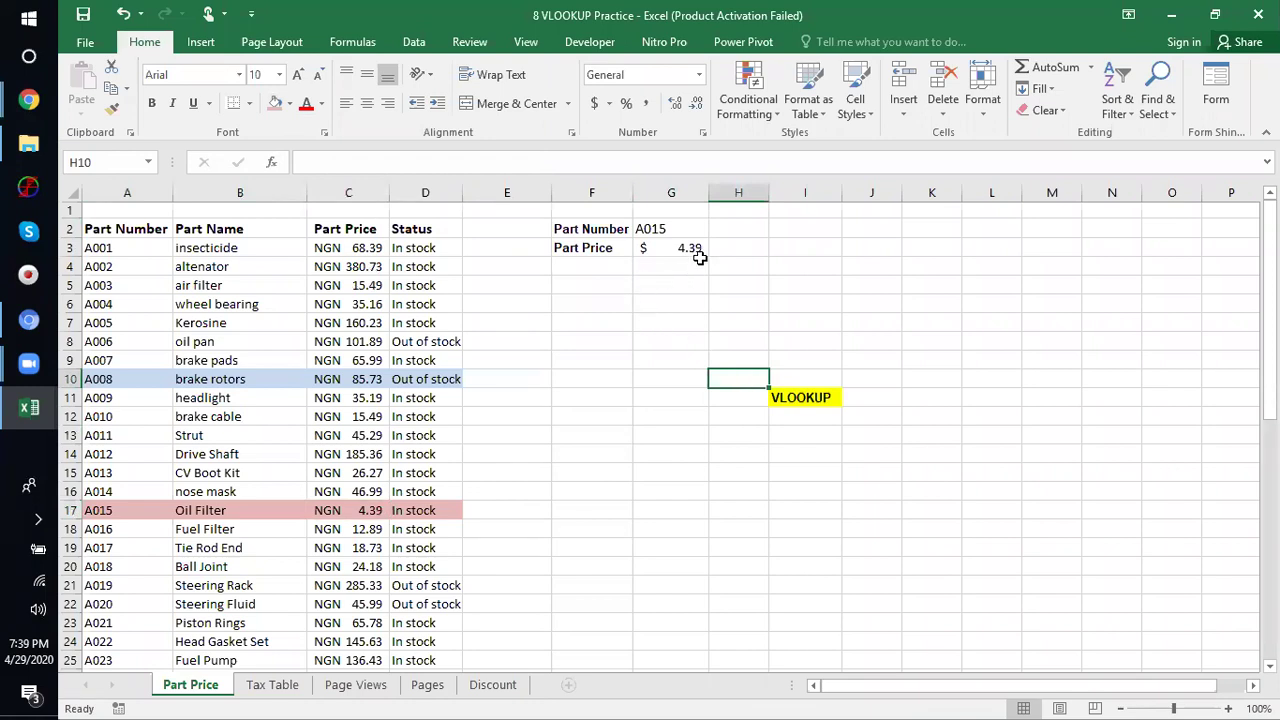
- Clear the part number from G2 and check that the IFNA formula leaves G3 blank
left_click(672, 227)
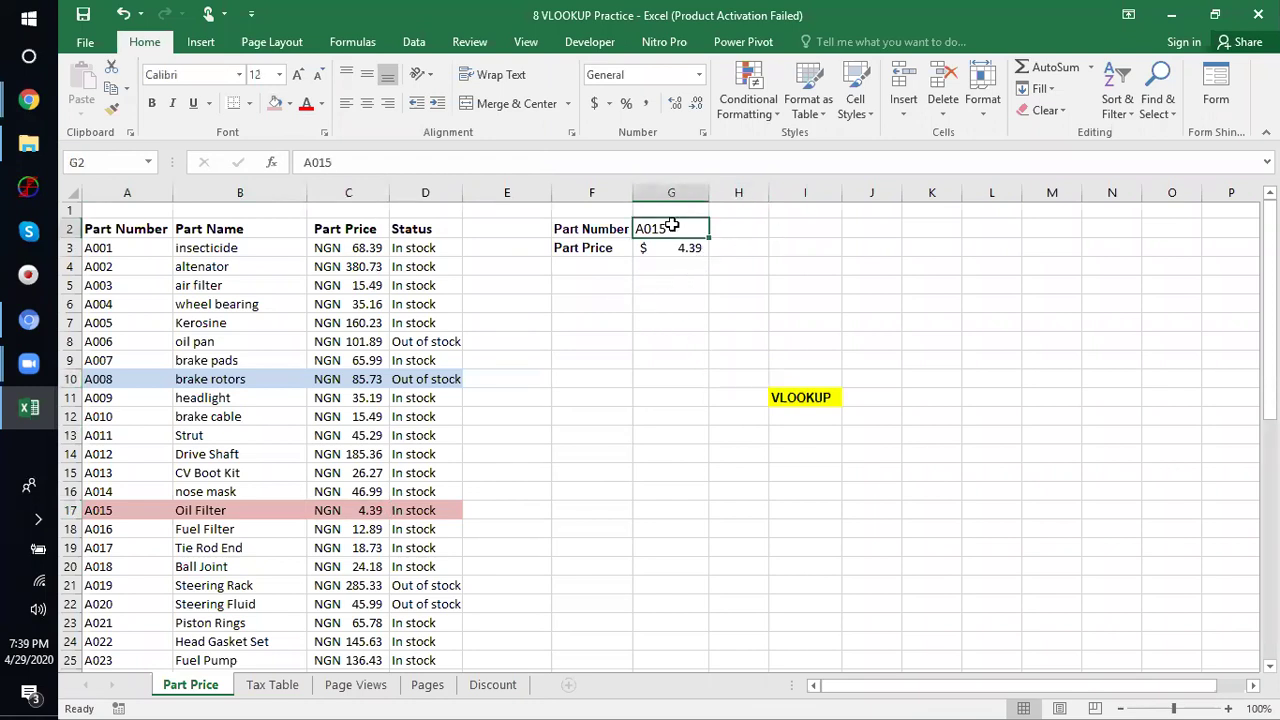
key("BackSpace")
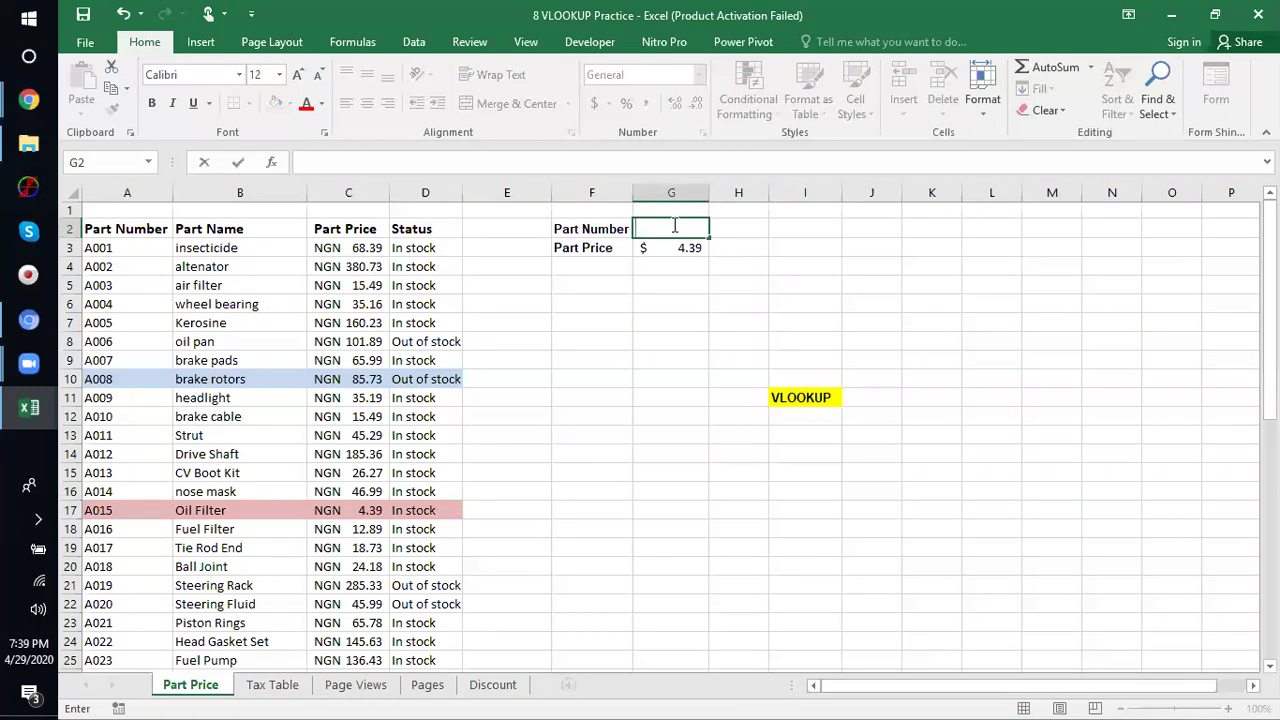
left_click(784, 248)
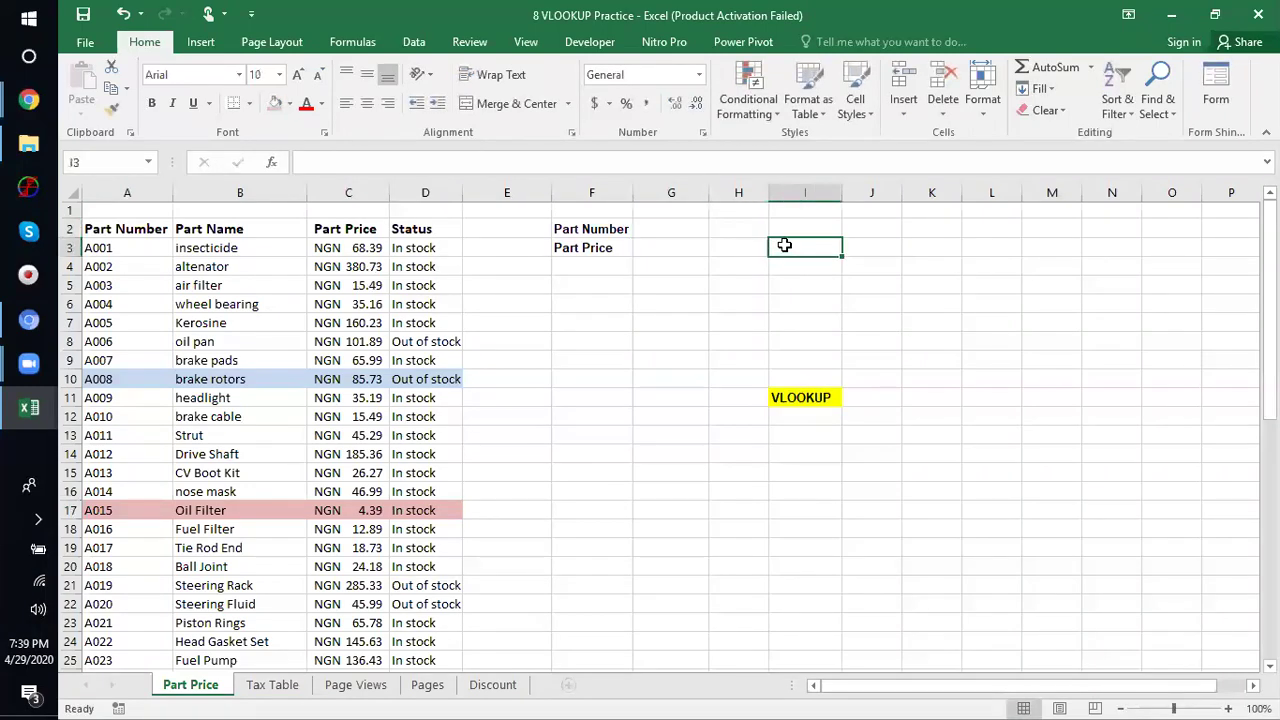